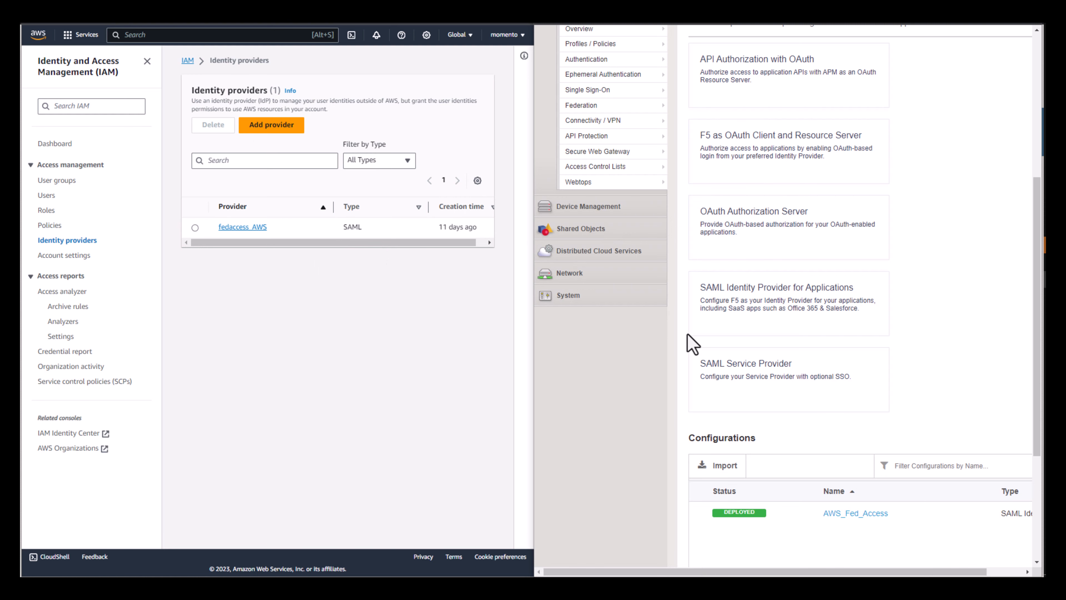
- Open the deployed AWS_Fed_Access configuration from the Federation section of the guided configurations
{"action": "scroll", "coordinate": [742, 393], "scroll_direction": "up", "scroll_amount": 5}
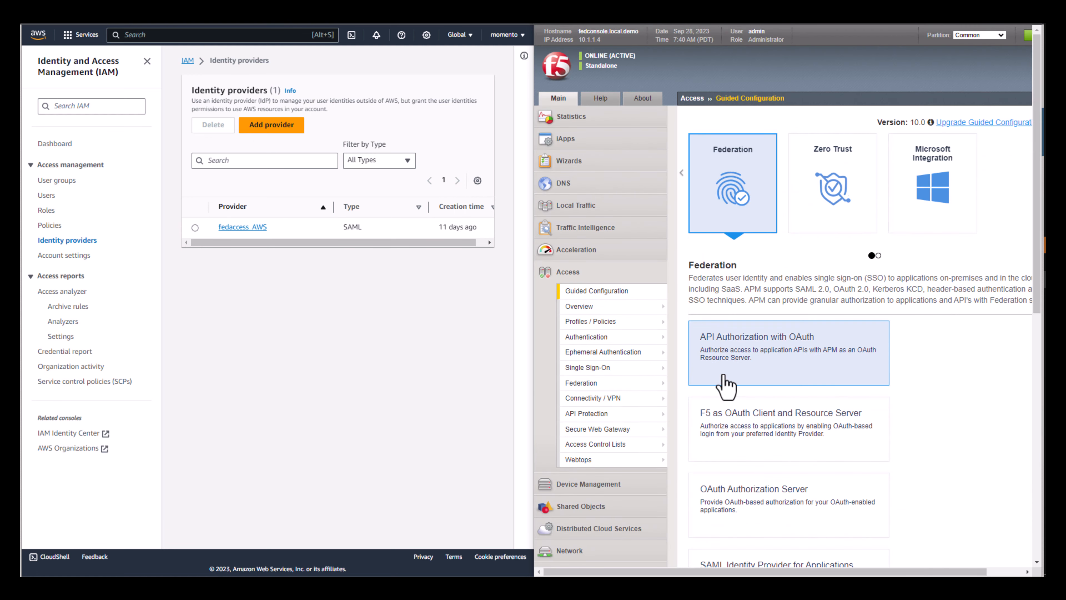
{"action": "mouse_move", "coordinate": [602, 338]}
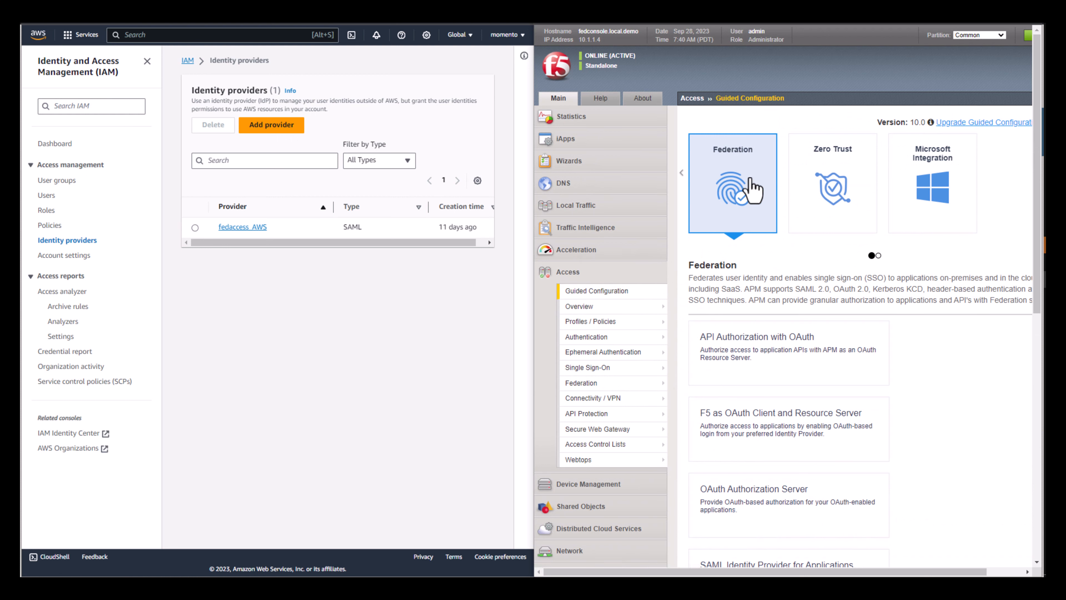
{"action": "scroll", "coordinate": [789, 346], "scroll_direction": "down", "scroll_amount": 4}
{"action": "scroll", "coordinate": [795, 348], "scroll_direction": "down", "scroll_amount": 3}
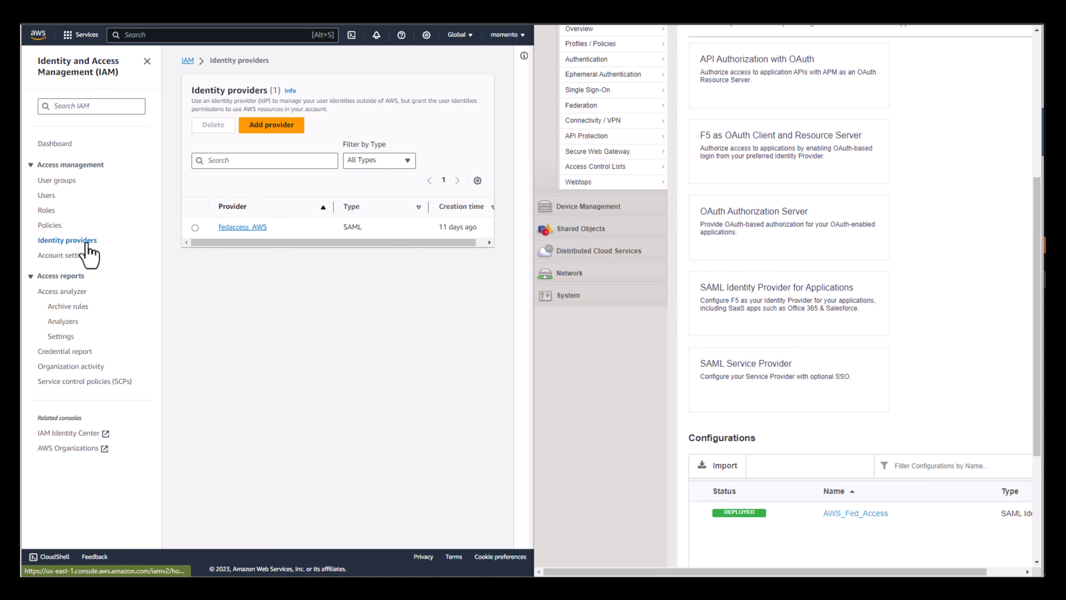
{"action": "scroll", "coordinate": [791, 365], "scroll_direction": "down", "scroll_amount": 2}
{"action": "scroll", "coordinate": [791, 365], "scroll_direction": "down", "scroll_amount": 1}
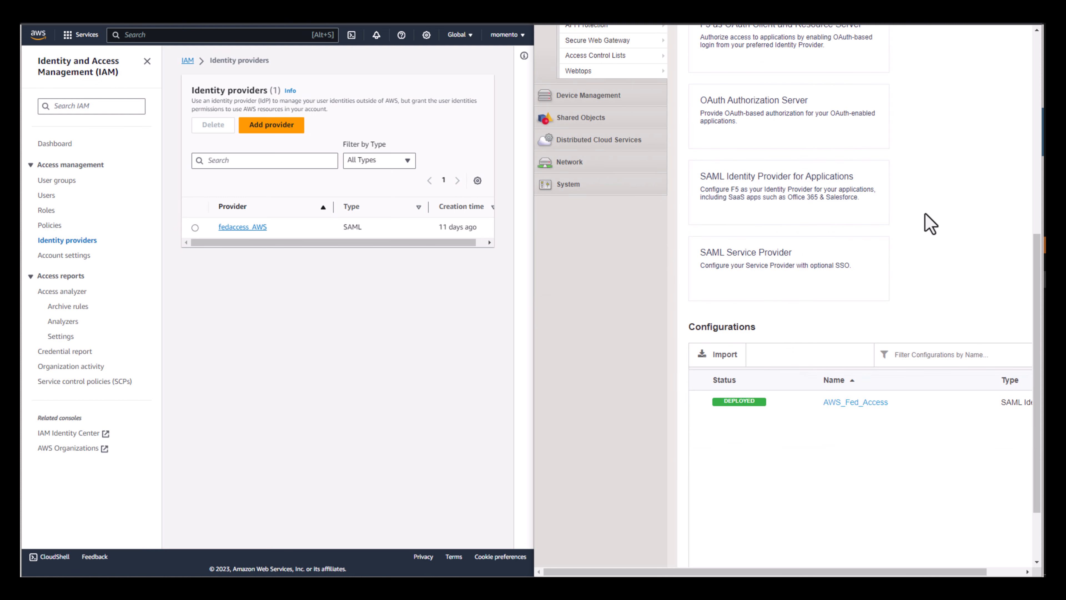
{"action": "left_click", "coordinate": [855, 403]}
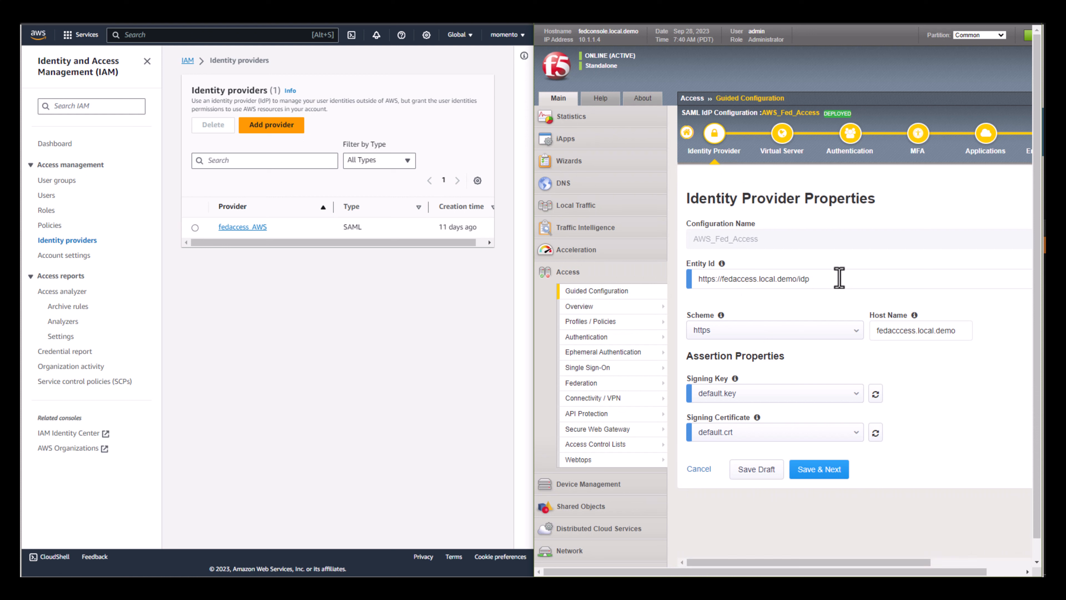
- Examine the Entity Id in the identity provider properties, highlighting the full URL and its host name
{"action": "left_click_drag", "start_coordinate": [839, 277], "coordinate": [701, 279]}
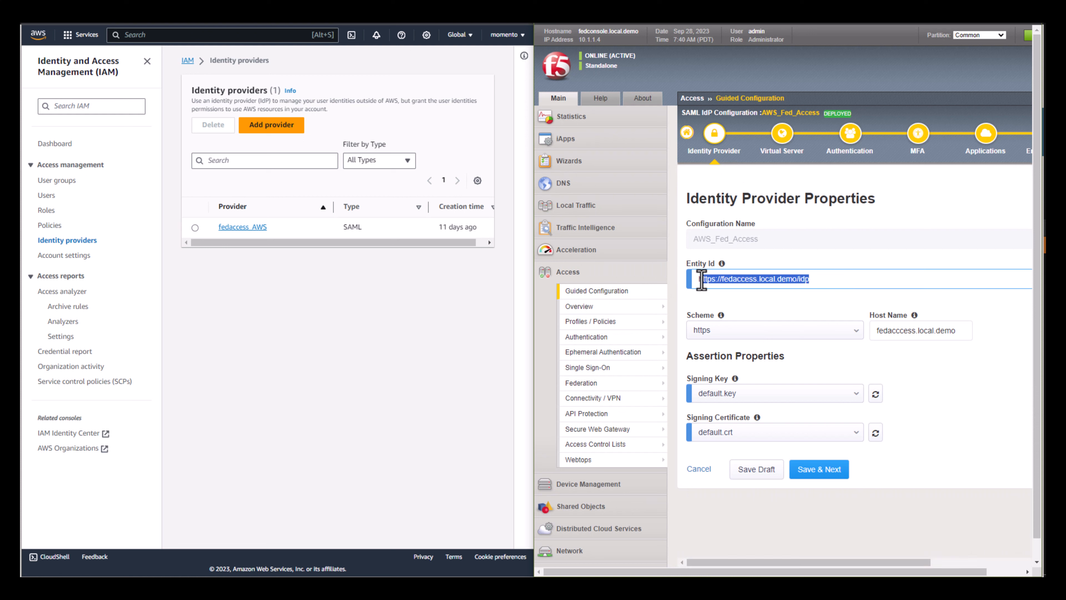
{"action": "left_click", "coordinate": [823, 281]}
{"action": "left_click_drag", "start_coordinate": [819, 282], "coordinate": [699, 286]}
{"action": "left_click", "coordinate": [721, 282]}
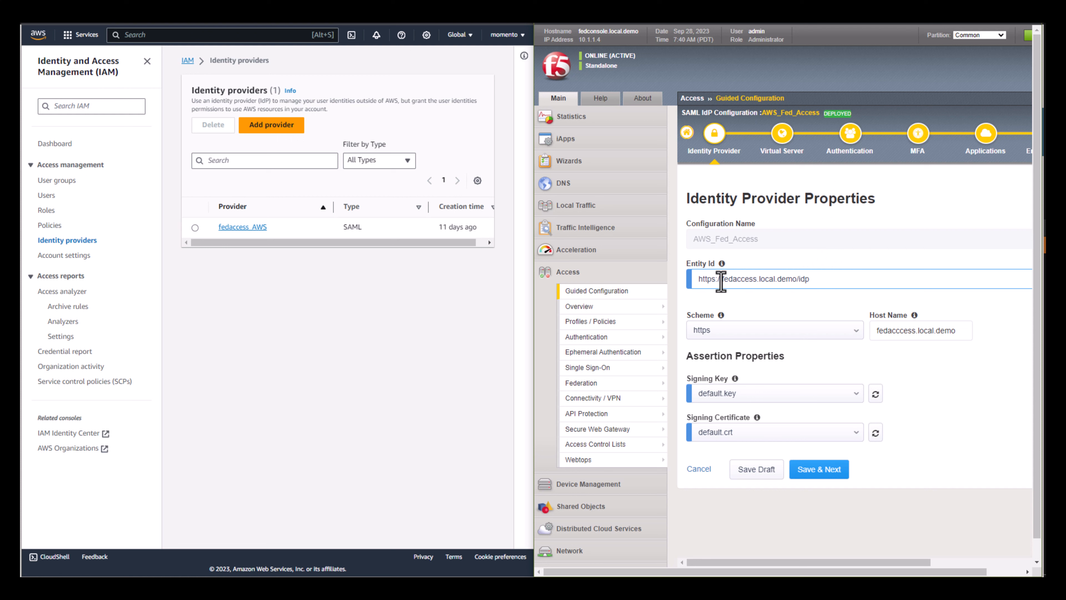
{"action": "left_click_drag", "start_coordinate": [754, 280], "coordinate": [789, 281]}
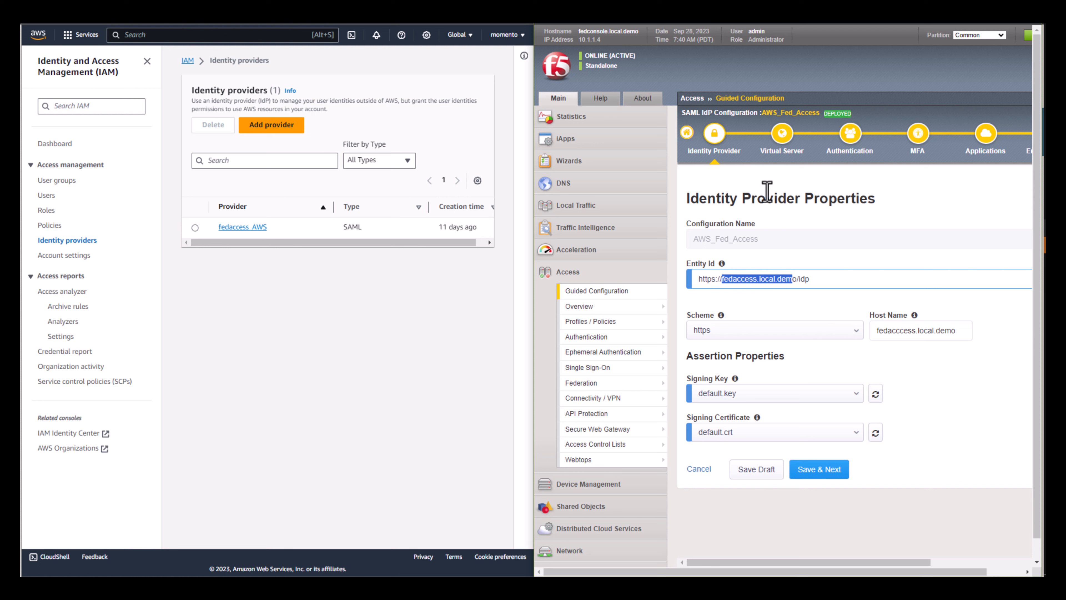
- Review the virtual server properties, including ports, client SSL profile and iRules, and save them to continue to the authentication settings
{"action": "left_click", "coordinate": [777, 153]}
{"action": "scroll", "coordinate": [828, 365], "scroll_direction": "down", "scroll_amount": 3}
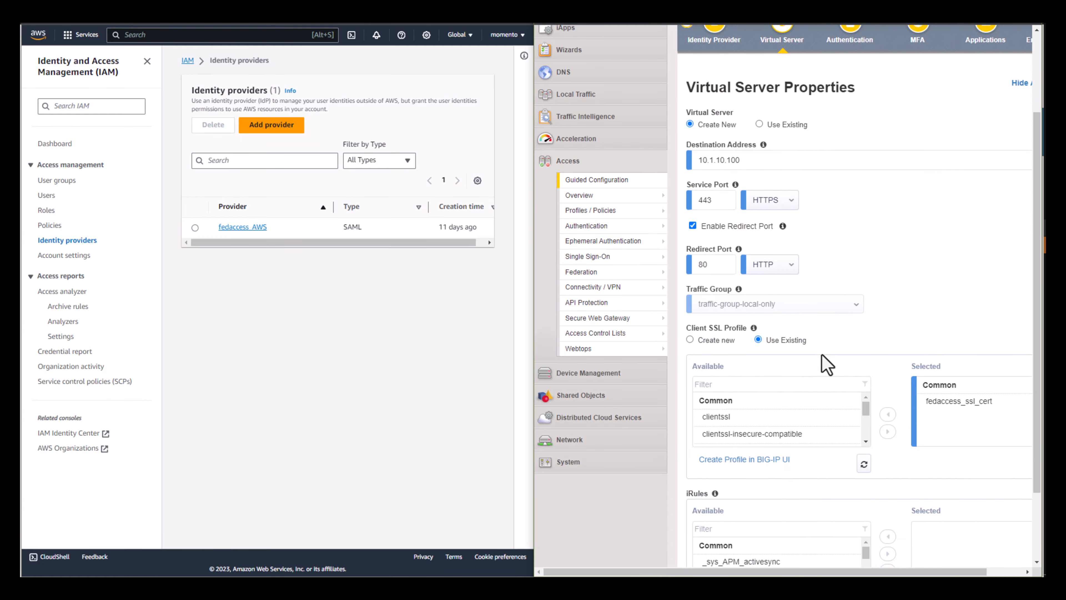
{"action": "scroll", "coordinate": [823, 418], "scroll_direction": "down", "scroll_amount": 3}
{"action": "scroll", "coordinate": [926, 333], "scroll_direction": "down", "scroll_amount": 3}
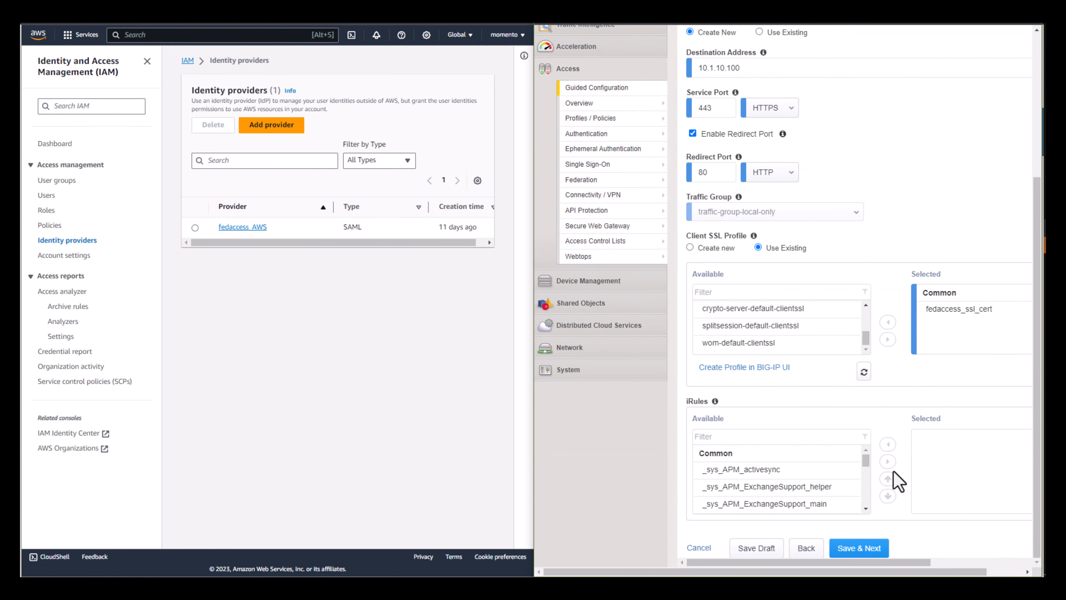
{"action": "left_click", "coordinate": [868, 548]}
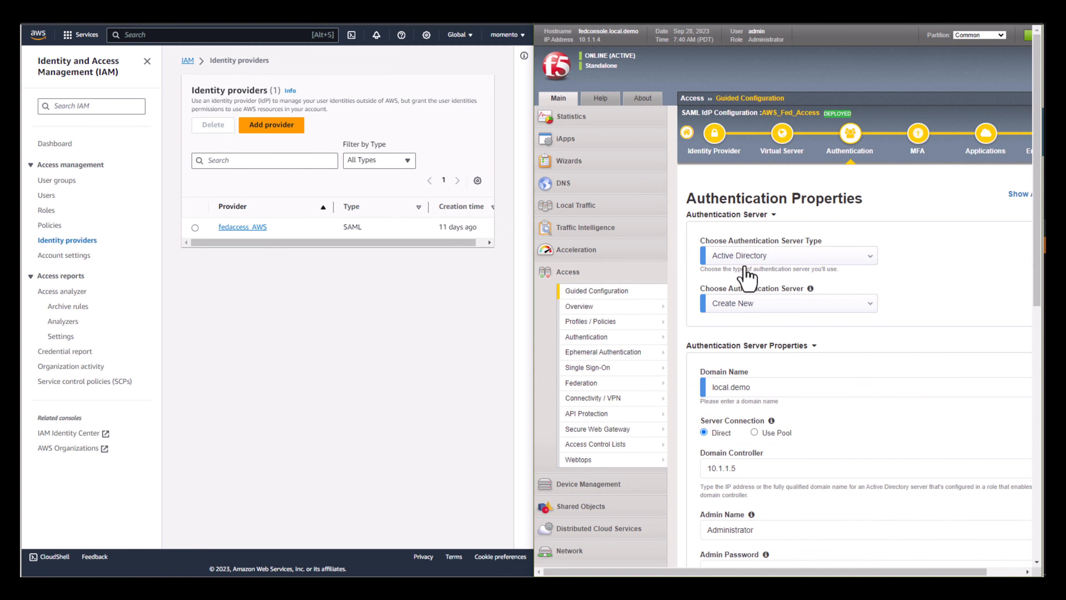
- Examine the available authentication server types and the Active Directory server properties, keeping Active Directory as the type
{"action": "scroll", "coordinate": [888, 374], "scroll_direction": "down", "scroll_amount": 3}
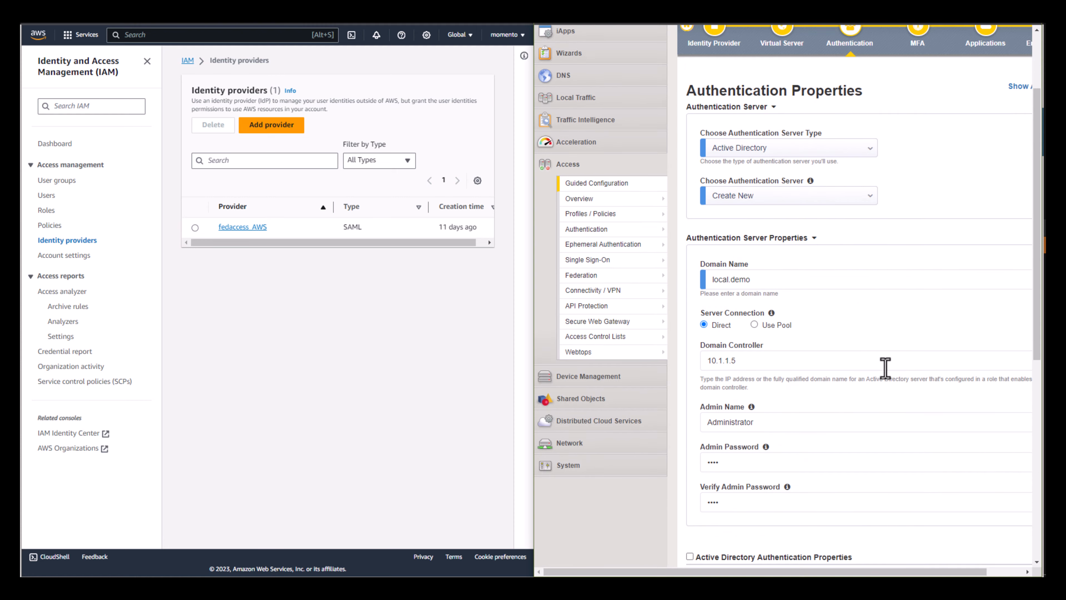
{"action": "left_click", "coordinate": [797, 147]}
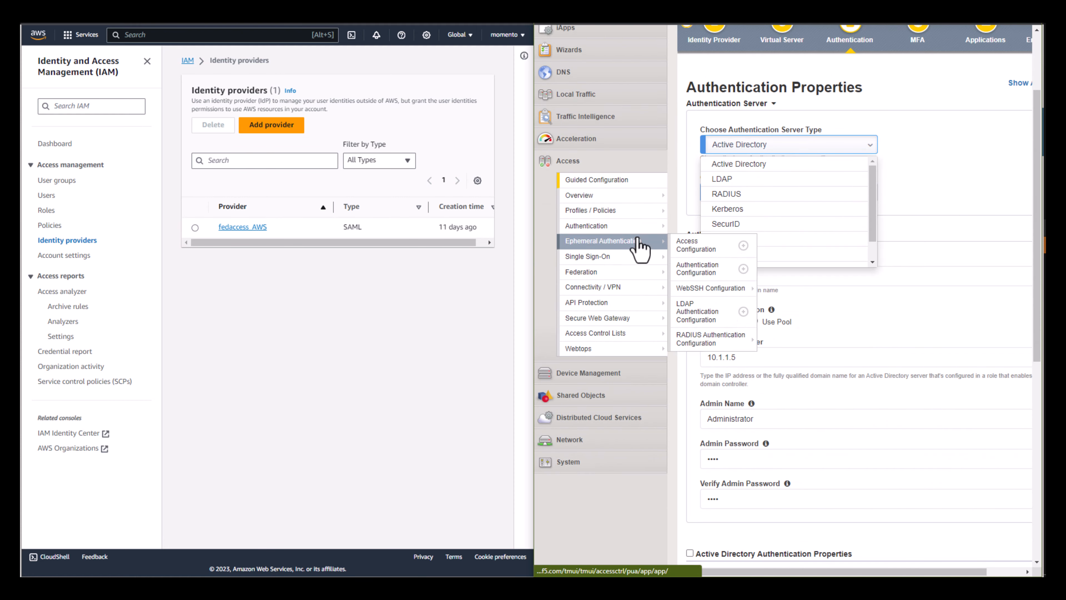
{"action": "scroll", "coordinate": [868, 210], "scroll_direction": "down", "scroll_amount": 2}
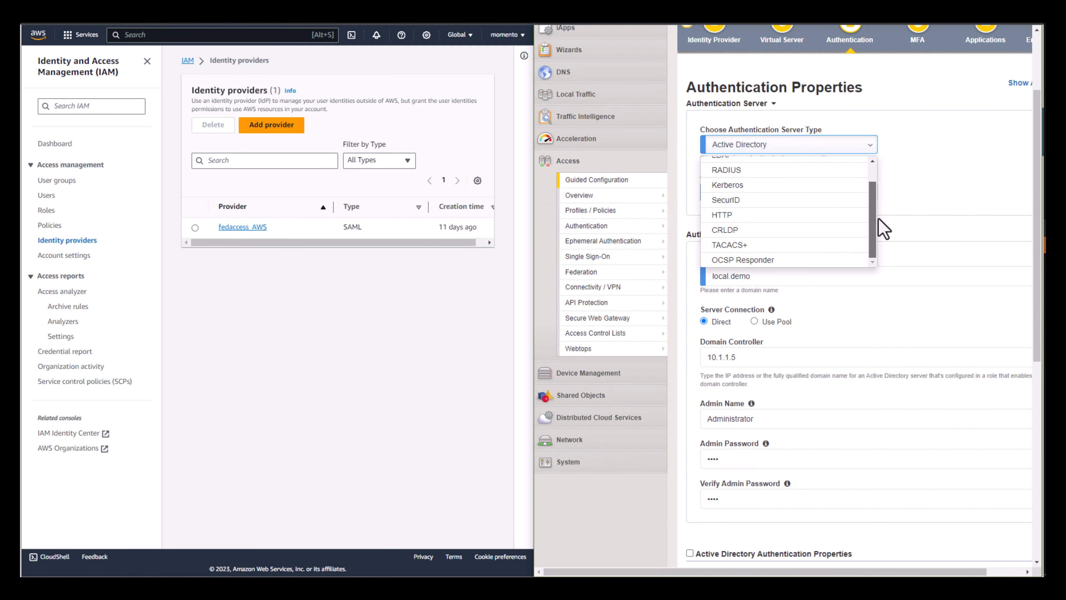
{"action": "scroll", "coordinate": [761, 201], "scroll_direction": "up", "scroll_amount": 3}
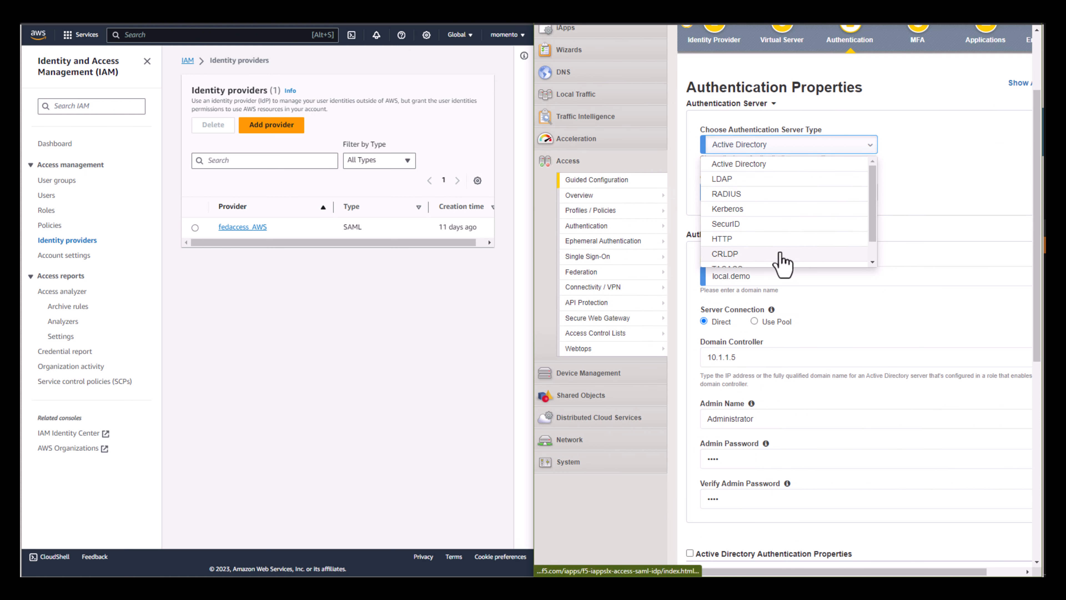
{"action": "scroll", "coordinate": [807, 245], "scroll_direction": "down", "scroll_amount": 2}
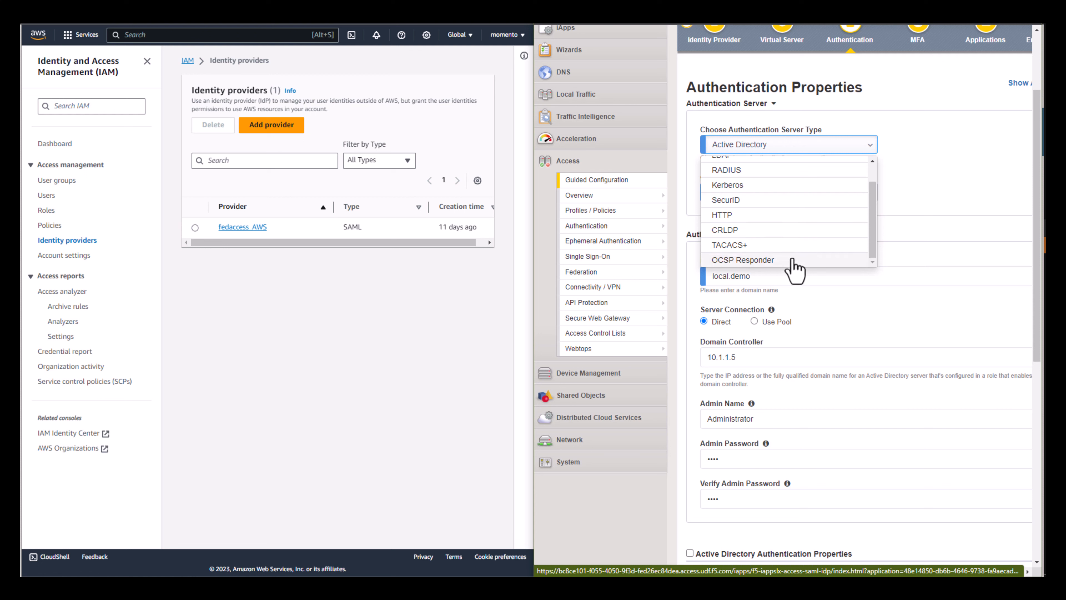
{"action": "scroll", "coordinate": [871, 251], "scroll_direction": "up", "scroll_amount": 2}
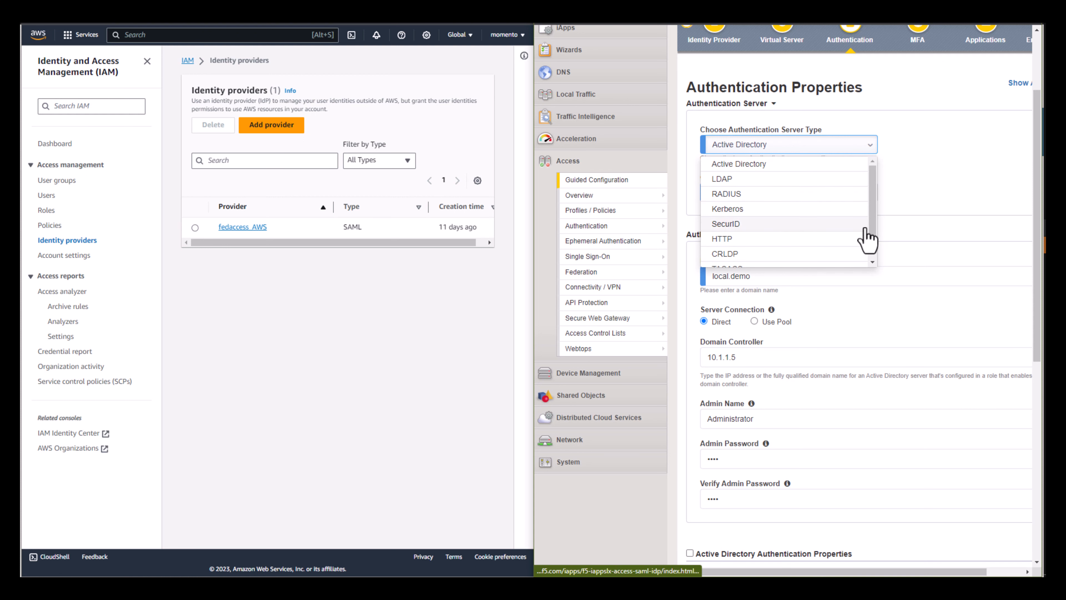
{"action": "left_click", "coordinate": [907, 226]}
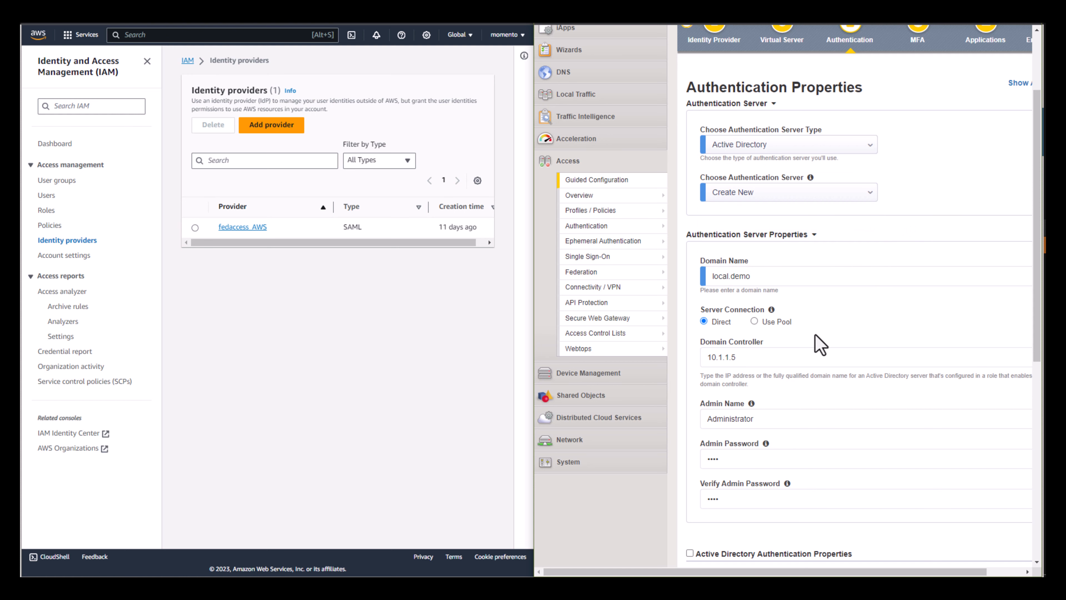
{"action": "scroll", "coordinate": [824, 339], "scroll_direction": "down", "scroll_amount": 6}
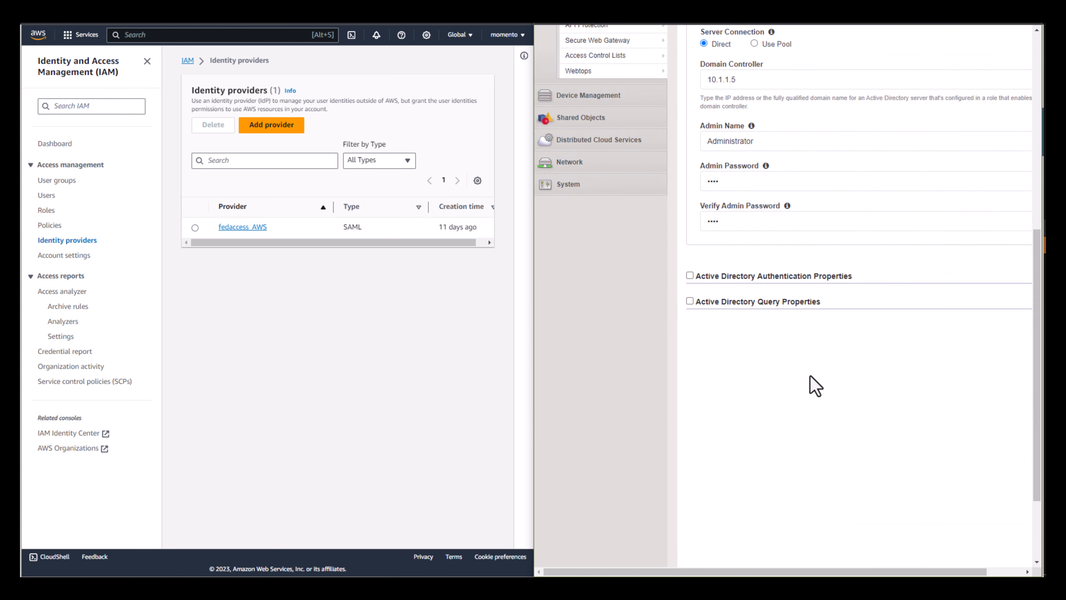
{"action": "scroll", "coordinate": [814, 386], "scroll_direction": "up", "scroll_amount": 7}
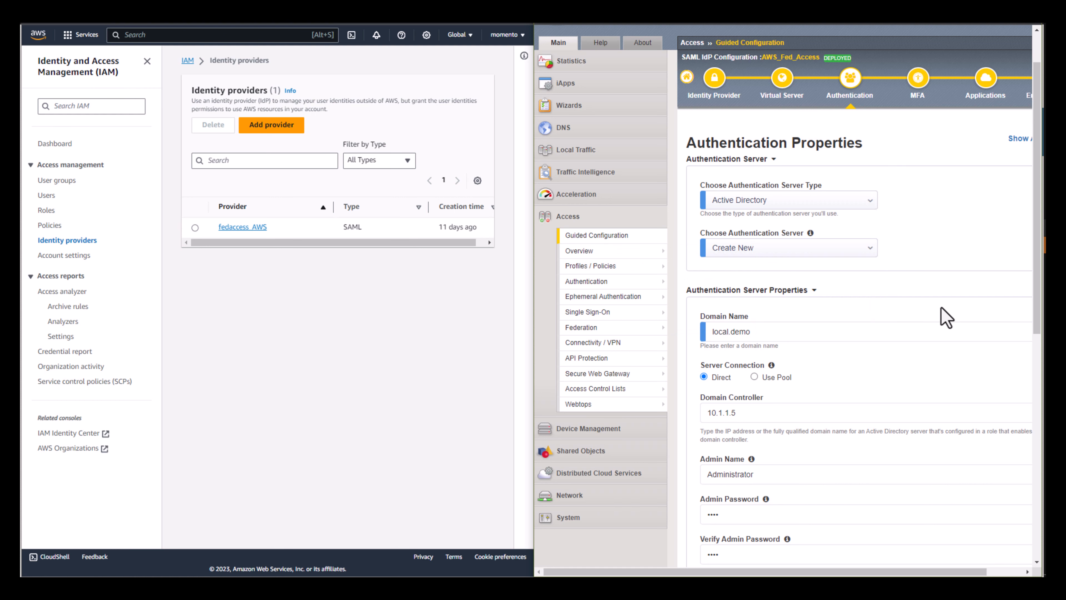
- Enable multi-factor authentication only to look over the available MFA providers, and disable it again without adding one
{"action": "left_click", "coordinate": [920, 101]}
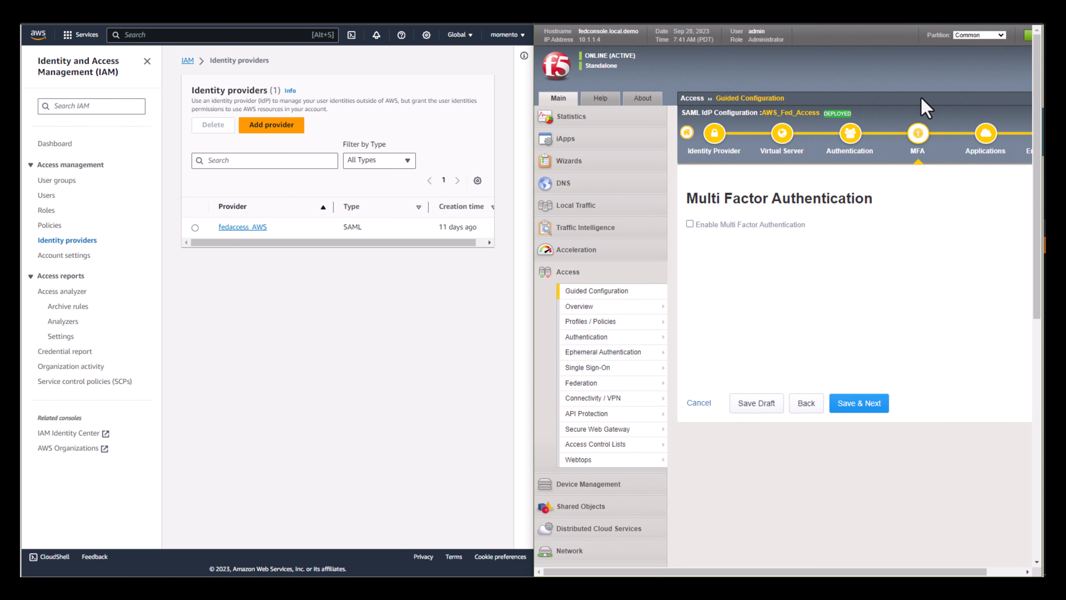
{"action": "left_click", "coordinate": [690, 224]}
{"action": "left_click", "coordinate": [705, 270]}
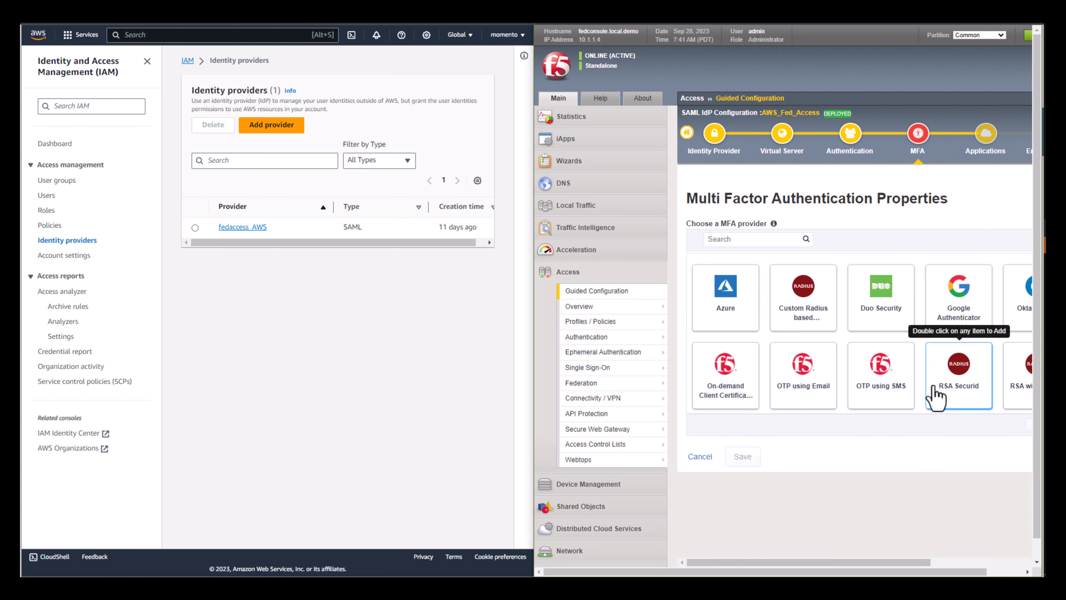
{"action": "scroll", "coordinate": [902, 395], "scroll_direction": "down", "scroll_amount": 2}
{"action": "scroll", "coordinate": [763, 407], "scroll_direction": "up", "scroll_amount": 2}
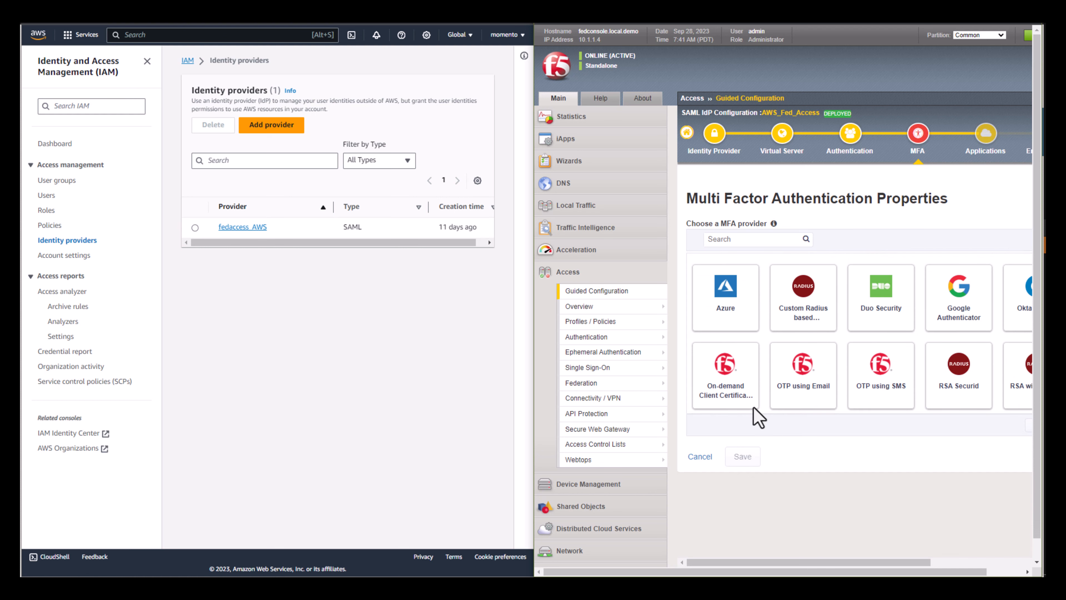
{"action": "left_click", "coordinate": [700, 456]}
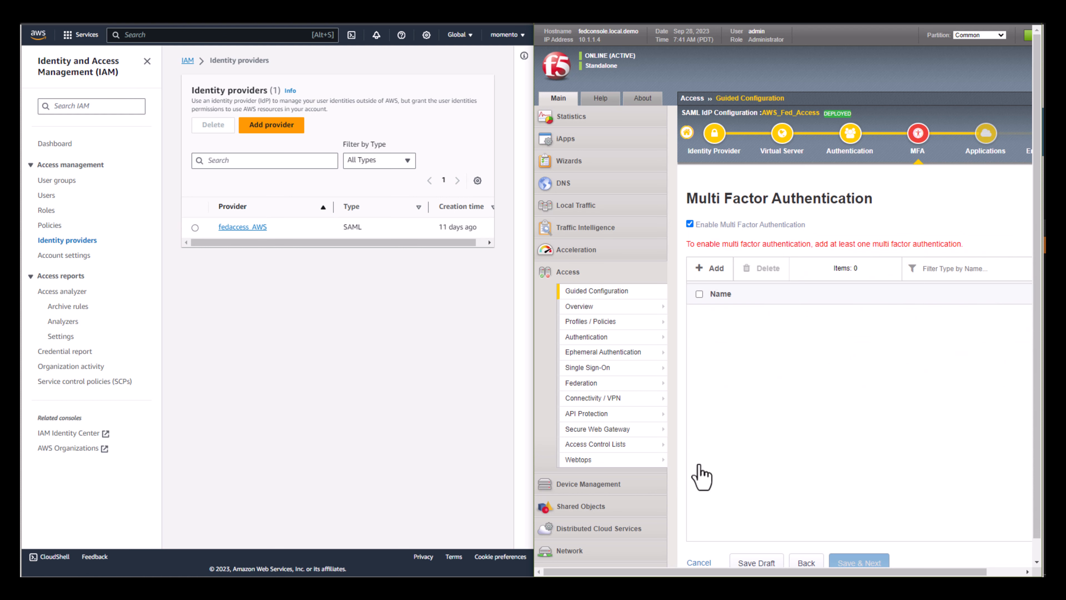
{"action": "left_click", "coordinate": [690, 223]}
- Look over the configuration methods and SaaS templates offered for a new application, leaving without adding one
{"action": "left_click", "coordinate": [986, 154]}
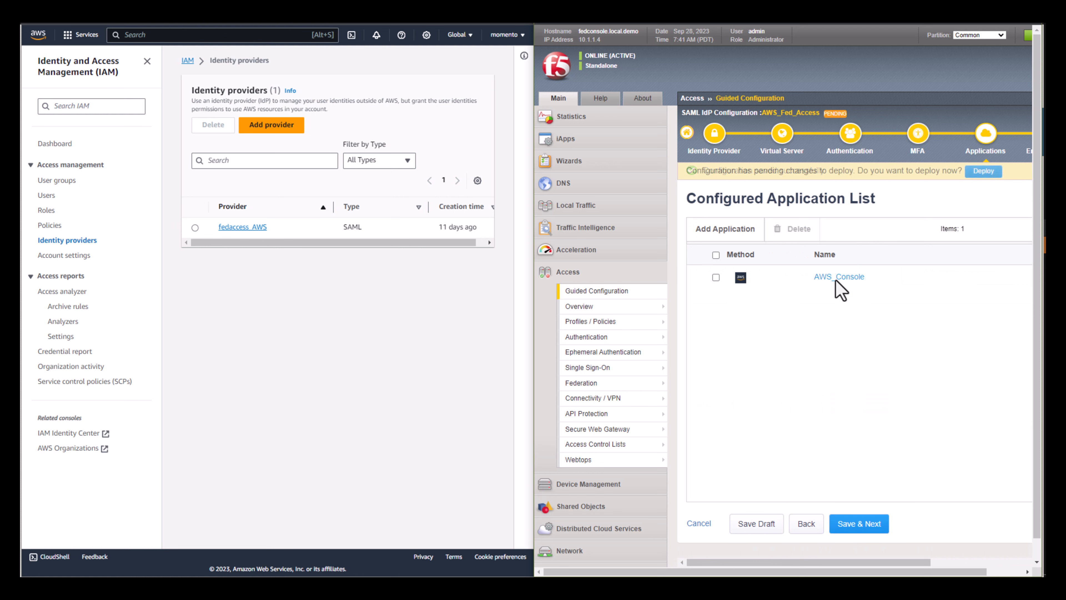
{"action": "left_click", "coordinate": [726, 238]}
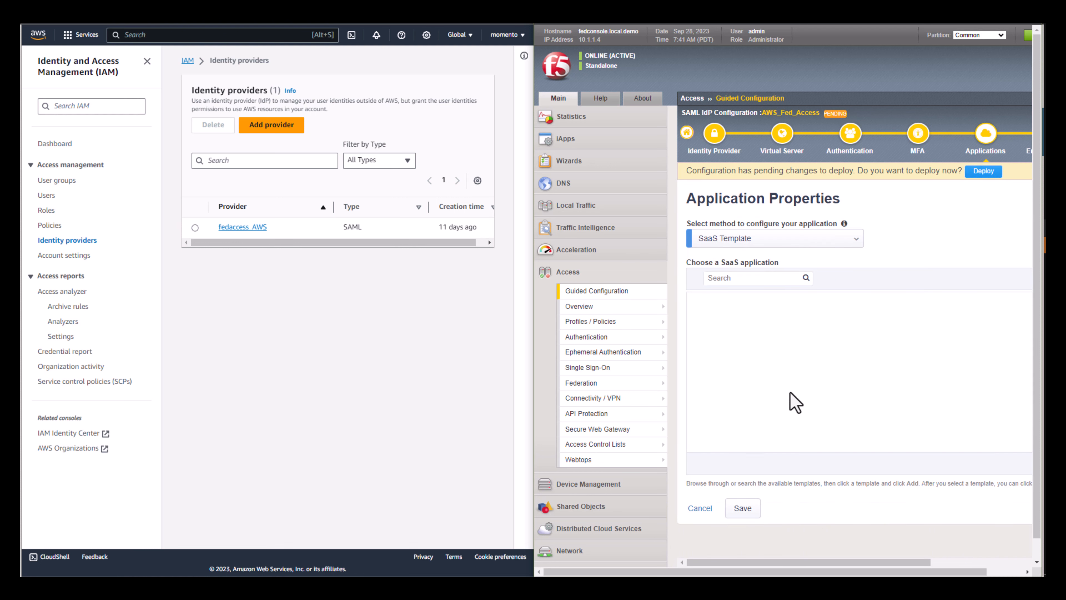
{"action": "left_click", "coordinate": [721, 238]}
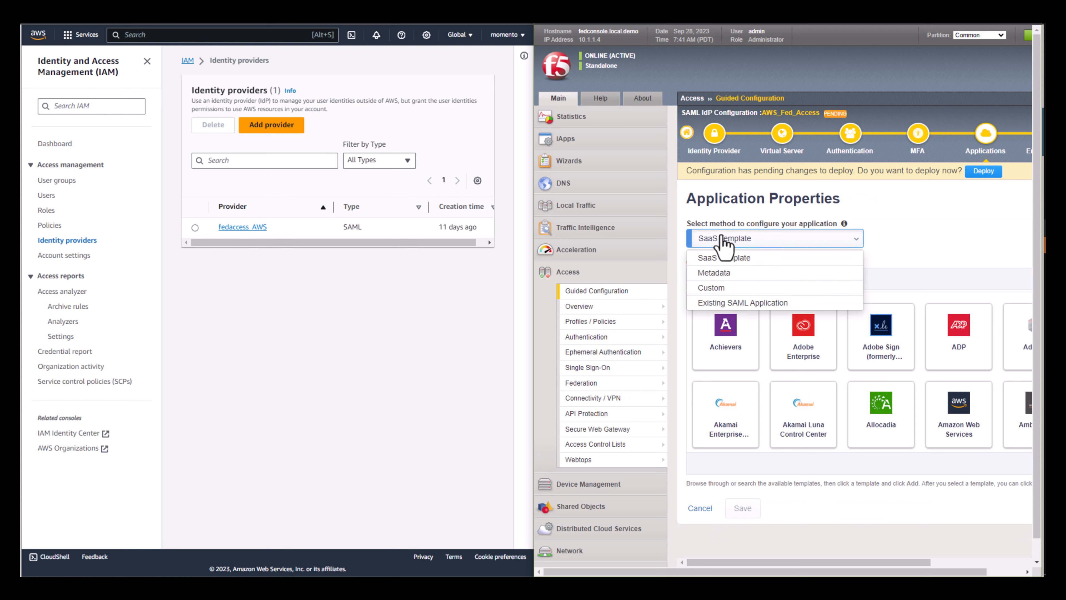
{"action": "left_click", "coordinate": [721, 251]}
{"action": "scroll", "coordinate": [762, 420], "scroll_direction": "down", "scroll_amount": 3}
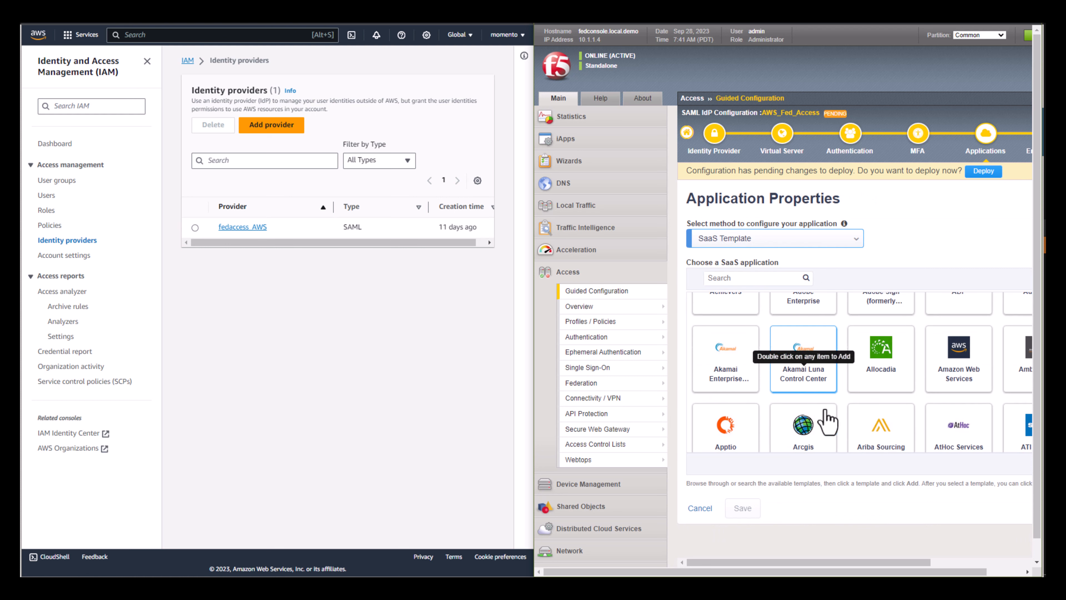
{"action": "left_click", "coordinate": [700, 508]}
- Open the AWS_Console application and examine its settings, including the AWS IdP name, role name and account ID
{"action": "left_click", "coordinate": [853, 284]}
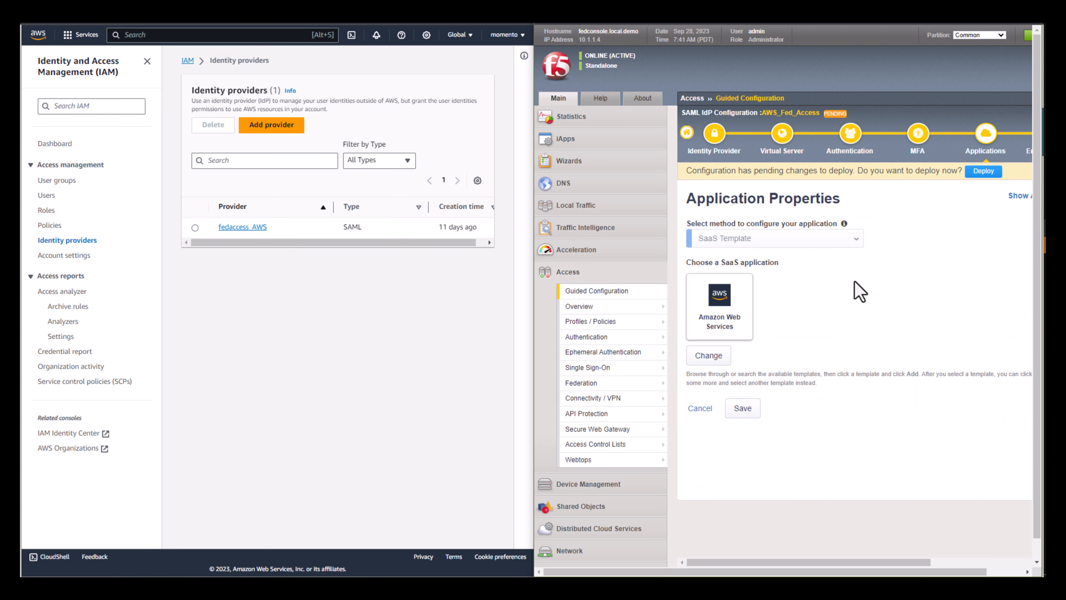
{"action": "scroll", "coordinate": [859, 294], "scroll_direction": "down", "scroll_amount": 4}
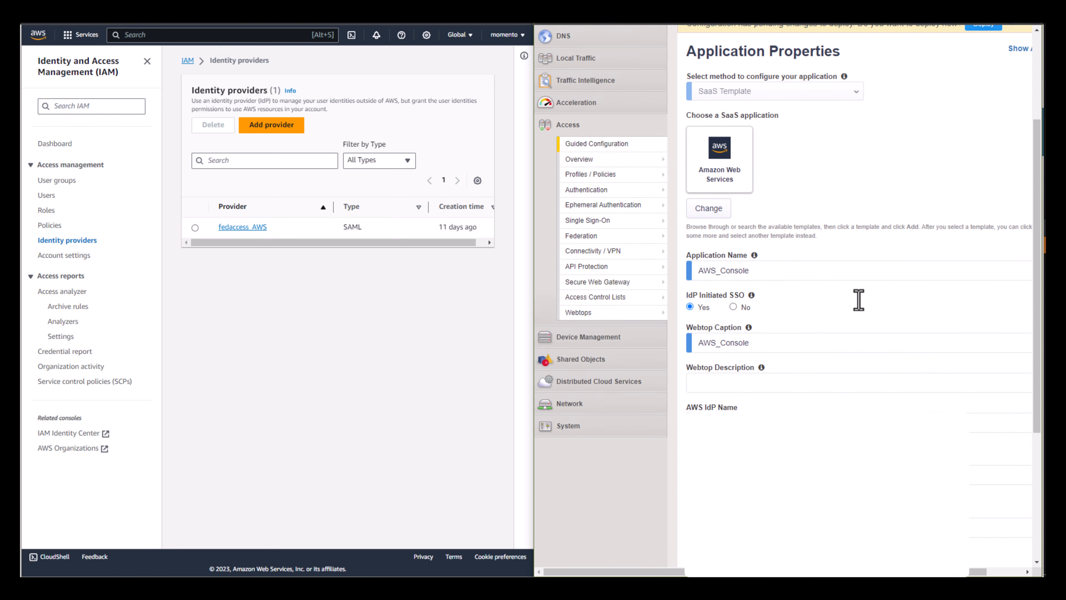
{"action": "scroll", "coordinate": [858, 299], "scroll_direction": "down", "scroll_amount": 2}
{"action": "left_click_drag", "start_coordinate": [756, 348], "coordinate": [706, 348]}
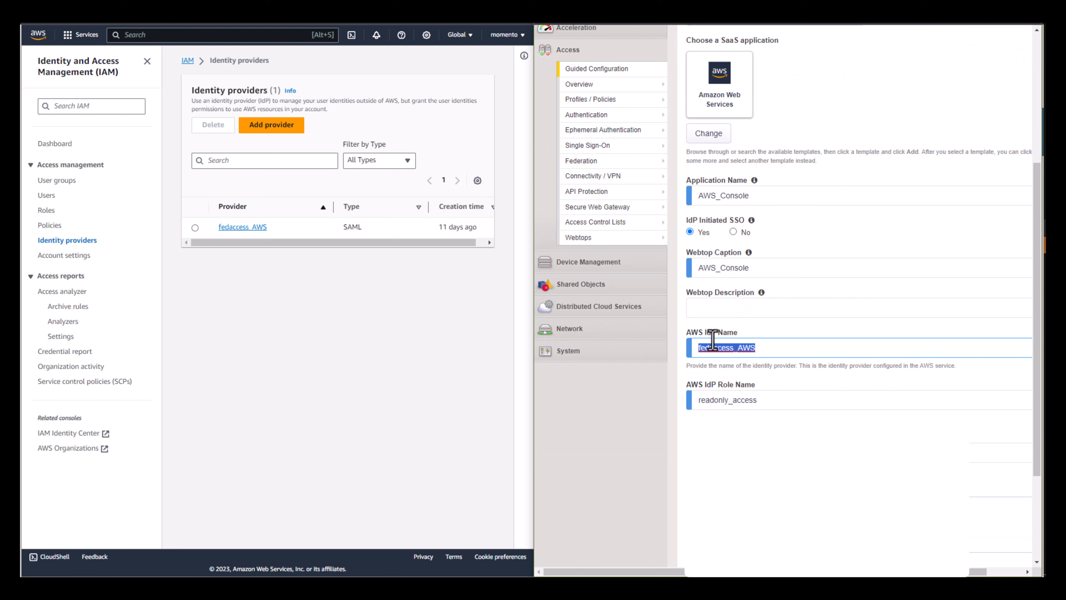
{"action": "triple_click", "coordinate": [695, 336]}
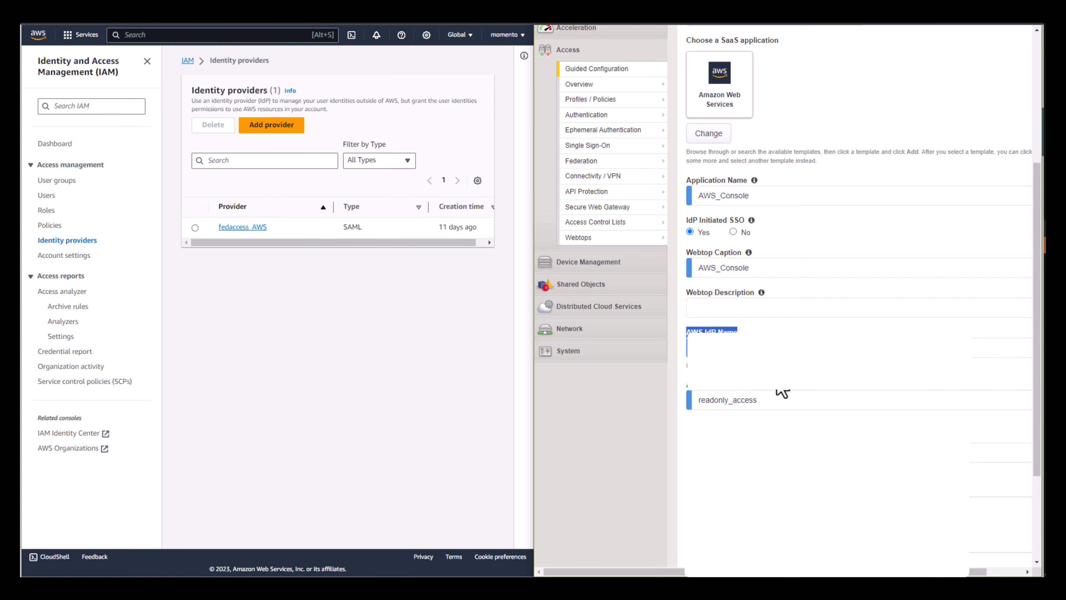
{"action": "scroll", "coordinate": [778, 390], "scroll_direction": "down", "scroll_amount": 1}
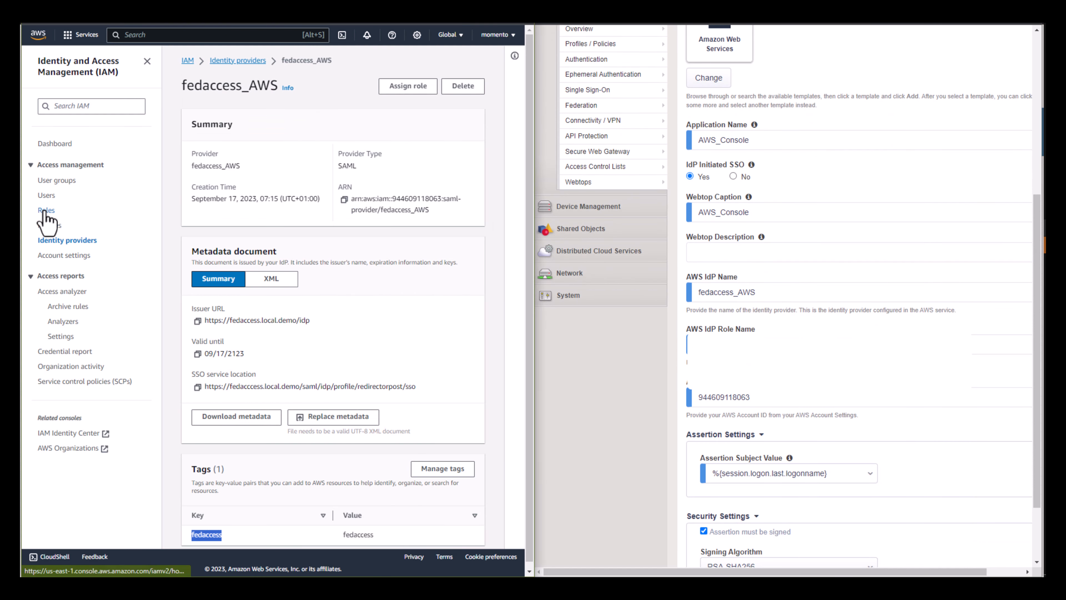
- Switch to the AWS IAM console, open the roles list and examine the trusted entity of the readonly_access role
{"action": "left_click", "coordinate": [44, 211]}
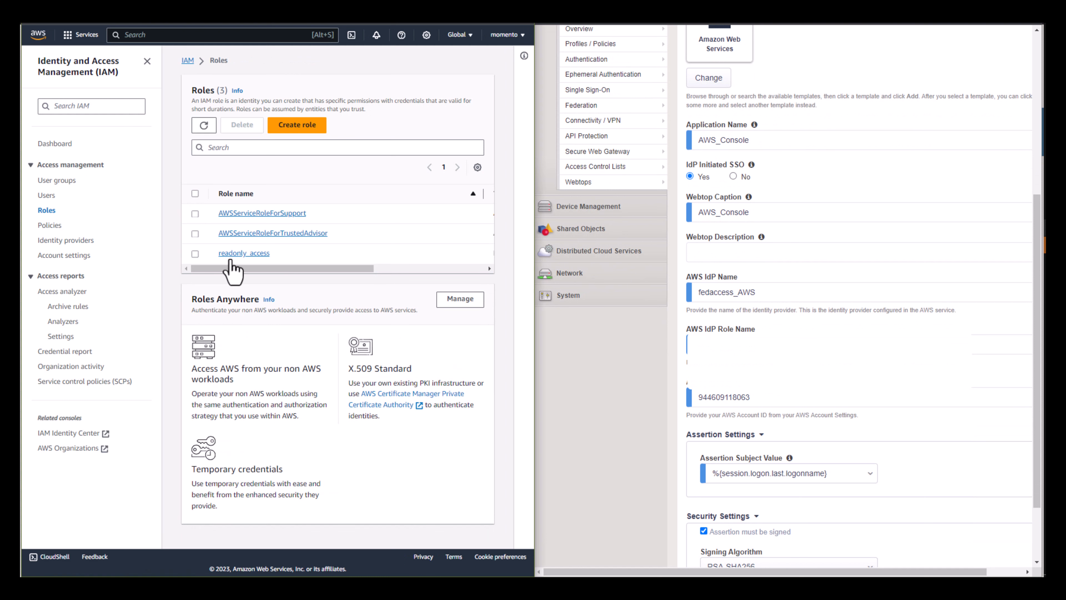
{"action": "left_click_drag", "start_coordinate": [281, 257], "coordinate": [421, 265]}
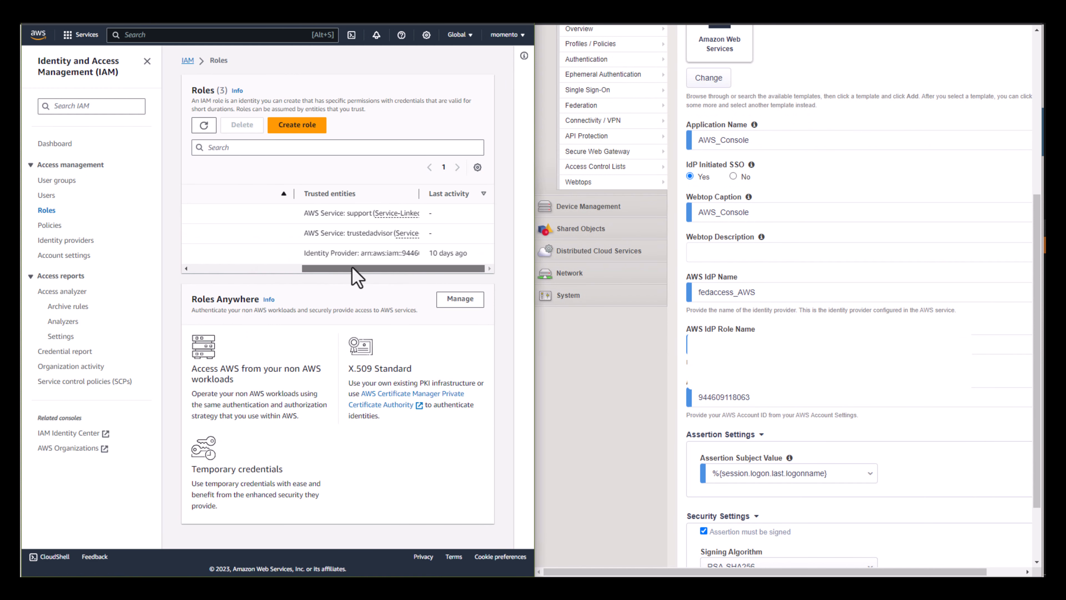
- Compare the readonly_access role name with the AWS_Console application's IdP role name and examine its assertion and security settings
{"action": "left_click_drag", "start_coordinate": [357, 277], "coordinate": [220, 274]}
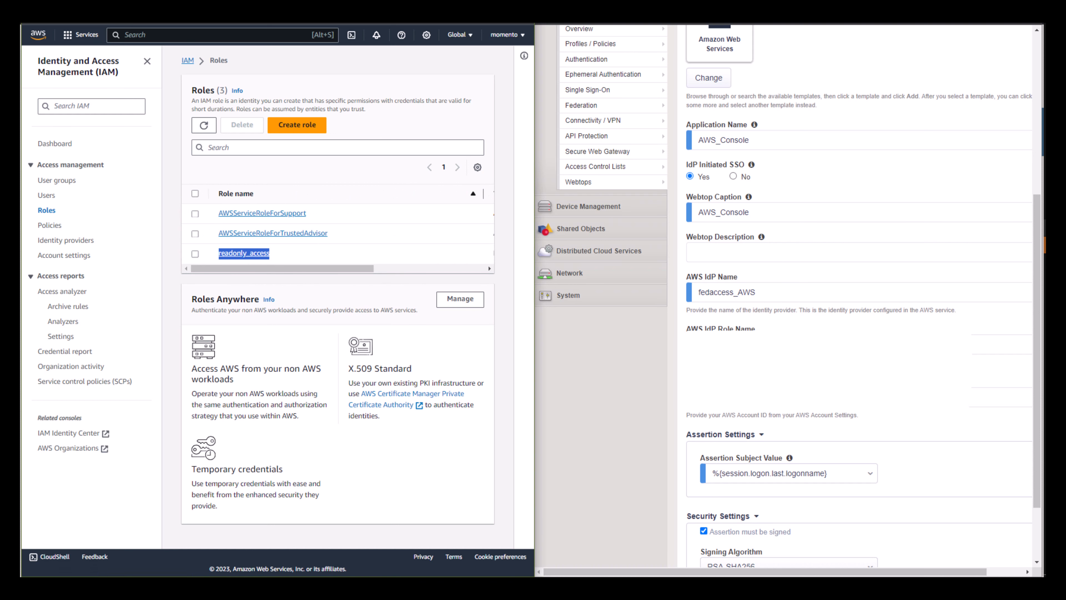
{"action": "scroll", "coordinate": [730, 327], "scroll_direction": "down", "scroll_amount": 2}
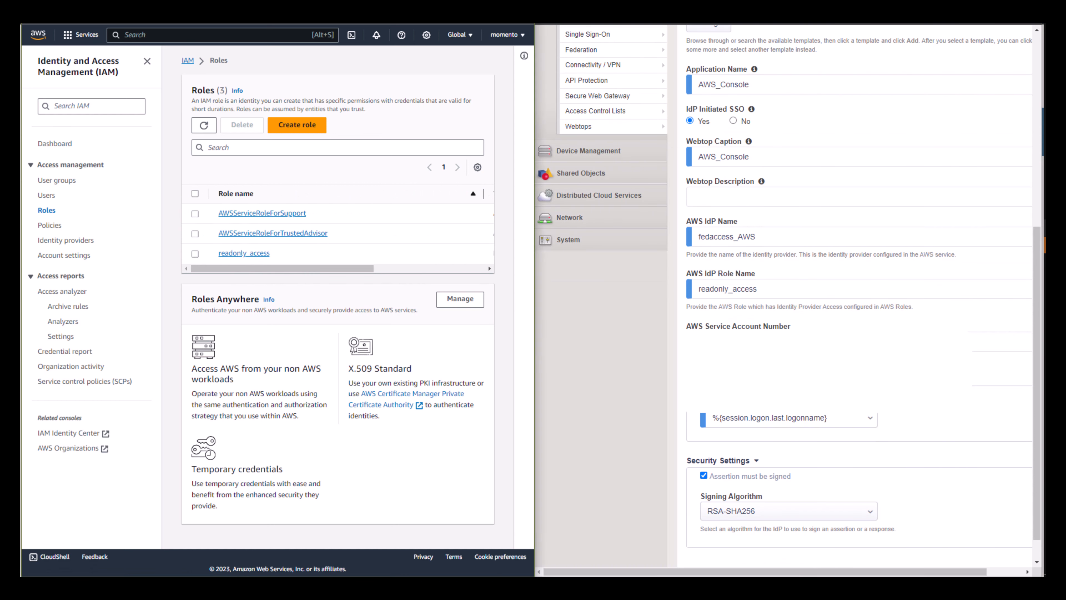
{"action": "scroll", "coordinate": [748, 381], "scroll_direction": "down", "scroll_amount": 1}
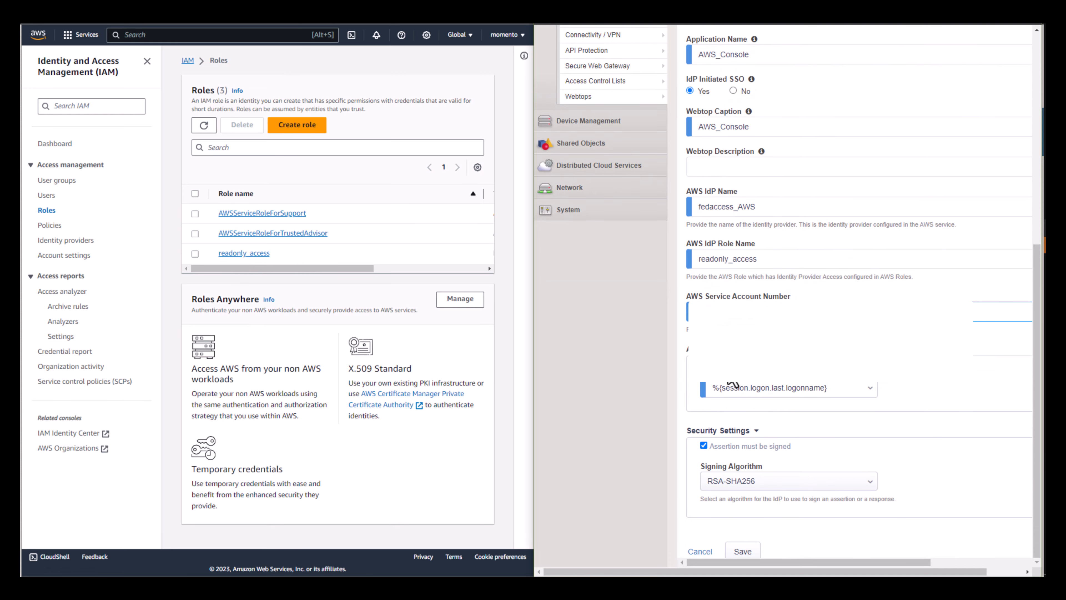
{"action": "left_click", "coordinate": [871, 390]}
{"action": "left_click", "coordinate": [929, 398]}
{"action": "left_click", "coordinate": [746, 551]}
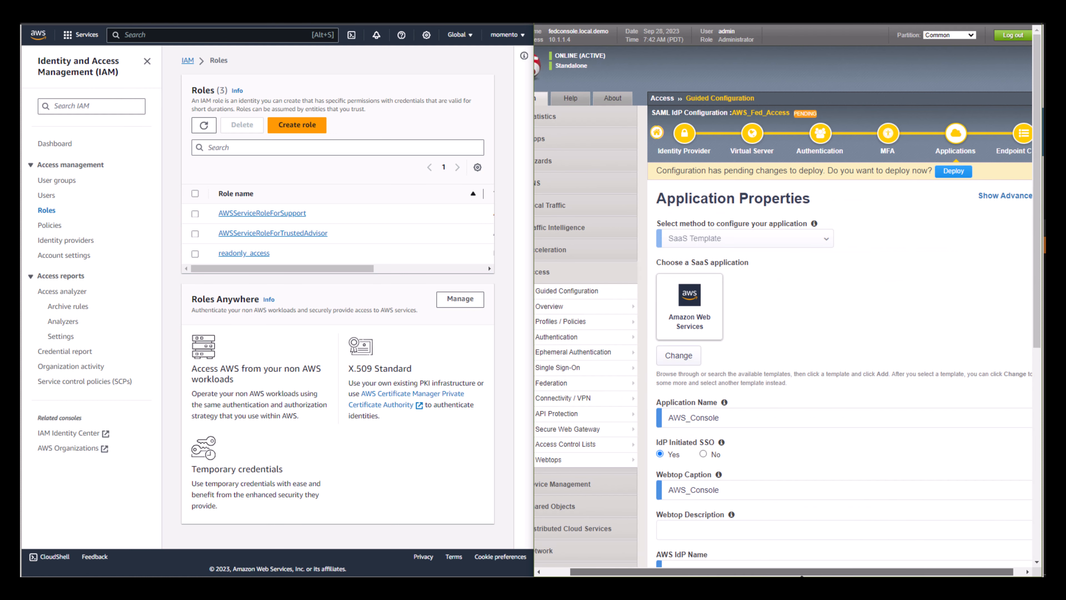
- Open the endpoint checks of the configuration and examine the Windows versions, firewall check and other platforms offered
{"action": "left_click", "coordinate": [1008, 153]}
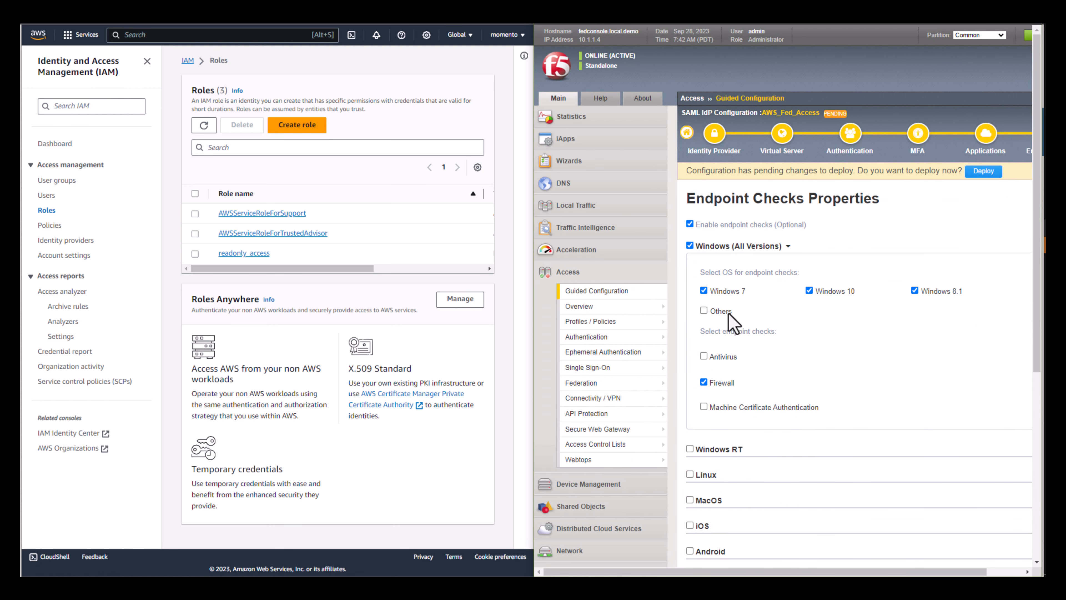
{"action": "scroll", "coordinate": [795, 426], "scroll_direction": "down", "scroll_amount": 2}
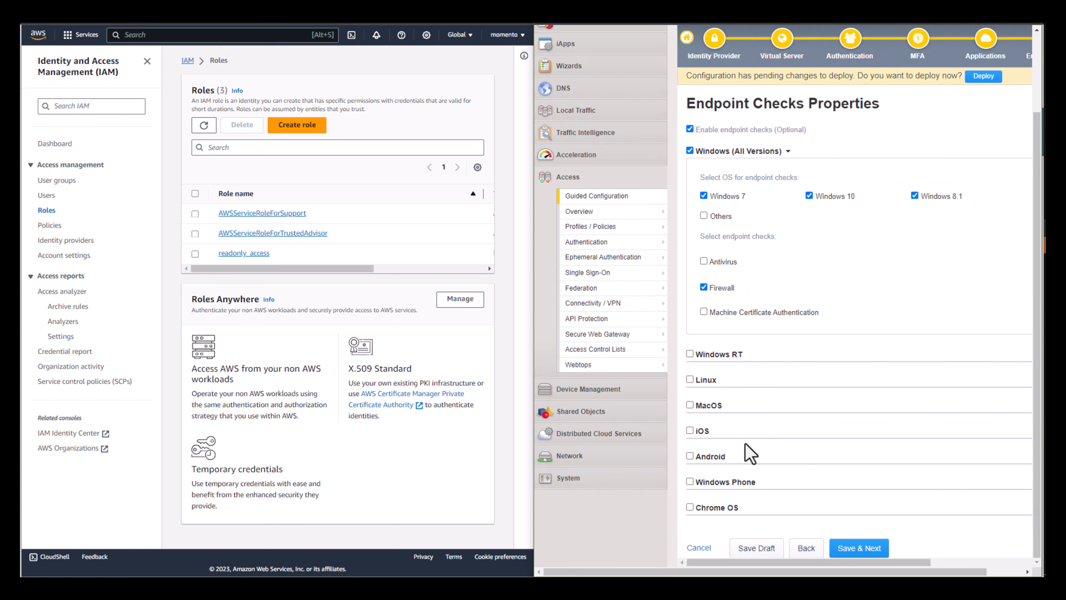
{"action": "left_click_drag", "start_coordinate": [709, 571], "coordinate": [747, 572]}
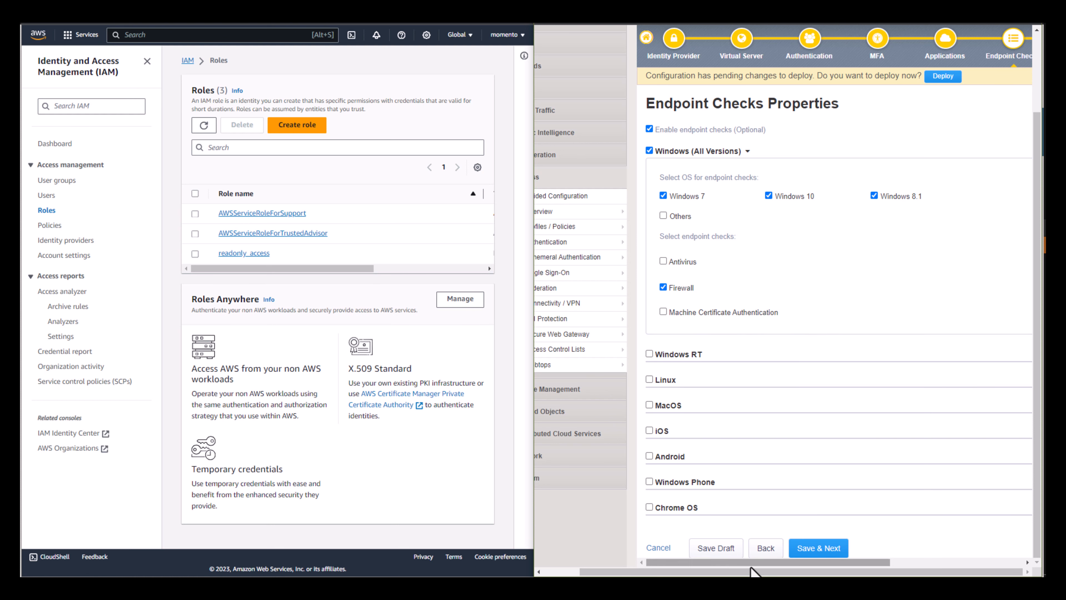
{"action": "left_click_drag", "start_coordinate": [757, 564], "coordinate": [883, 565]}
- Examine the configuration's customization type and language settings, and open its session management settings
{"action": "left_click", "coordinate": [883, 56]}
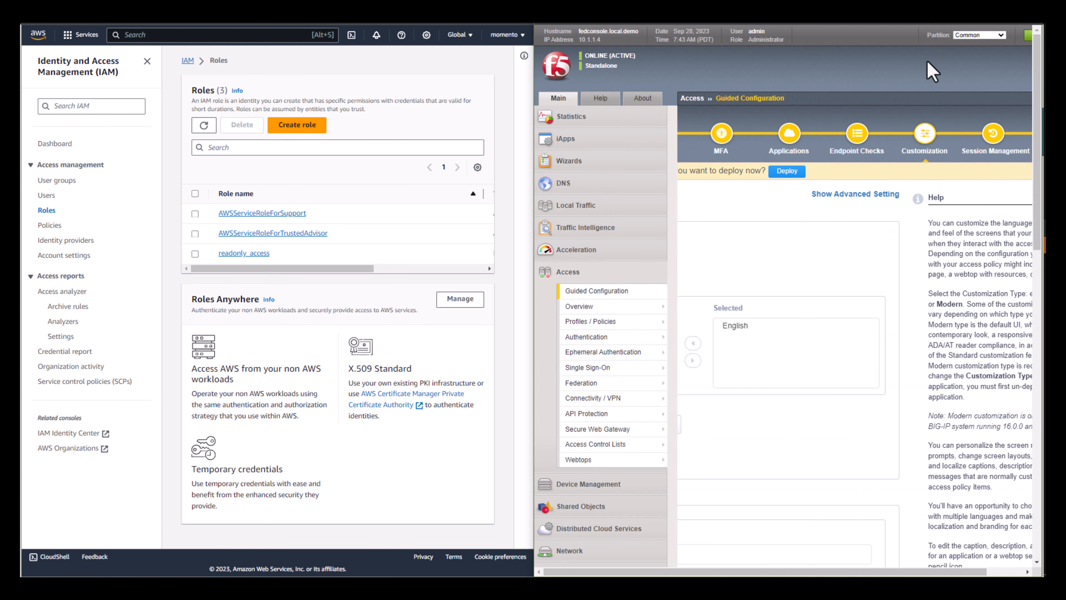
{"action": "left_click_drag", "start_coordinate": [801, 572], "coordinate": [839, 572]}
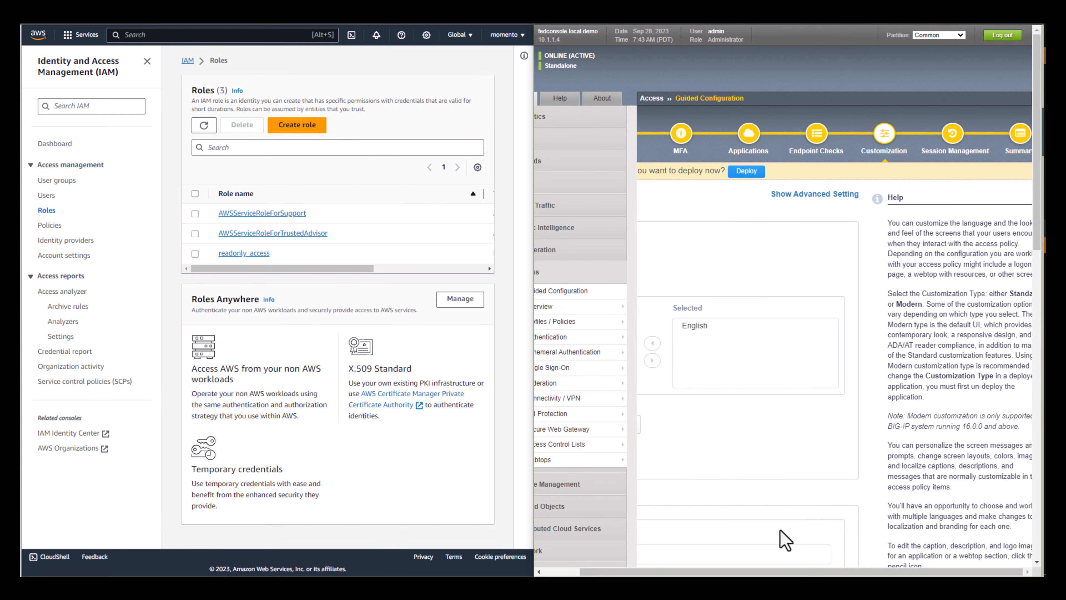
{"action": "middle_click", "coordinate": [774, 413]}
{"action": "middle_click", "coordinate": [708, 408]}
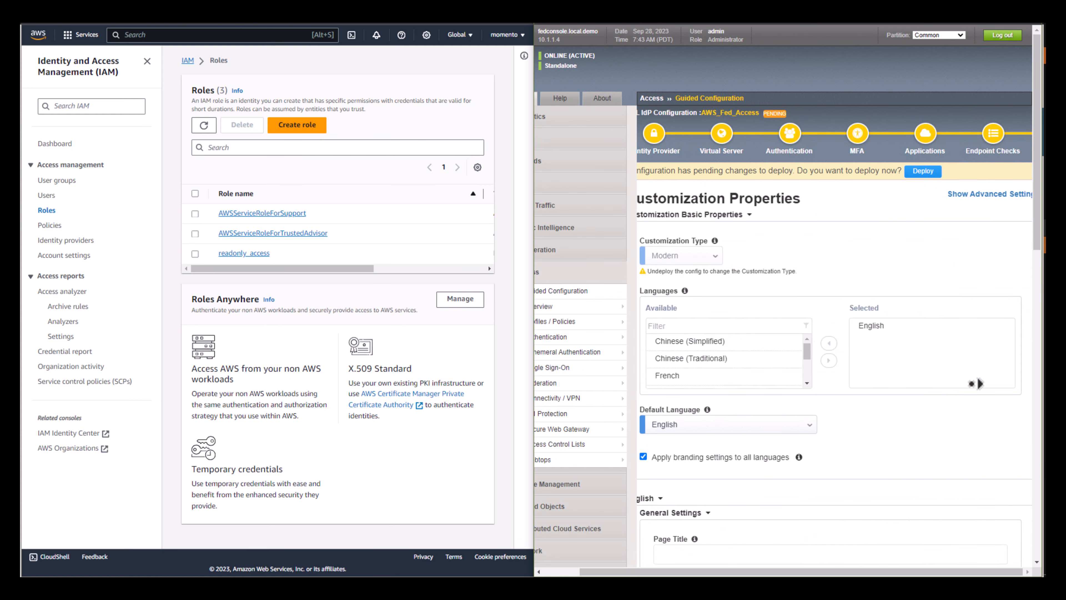
{"action": "left_click", "coordinate": [939, 151]}
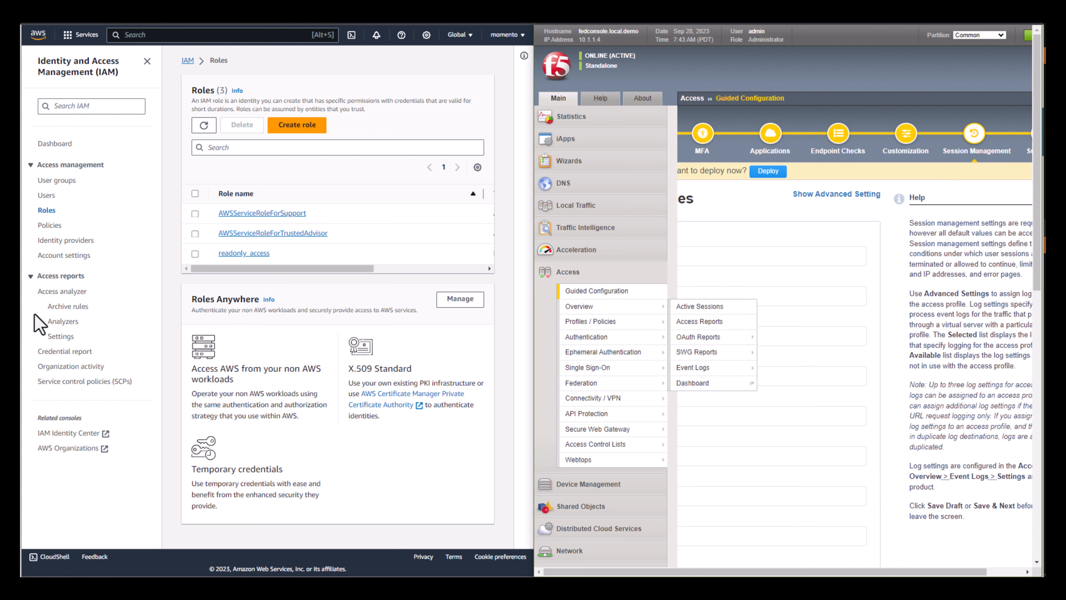
- Switch to AWS IAM and open the details of the fedaccess_AWS identity provider
{"action": "left_click", "coordinate": [67, 241]}
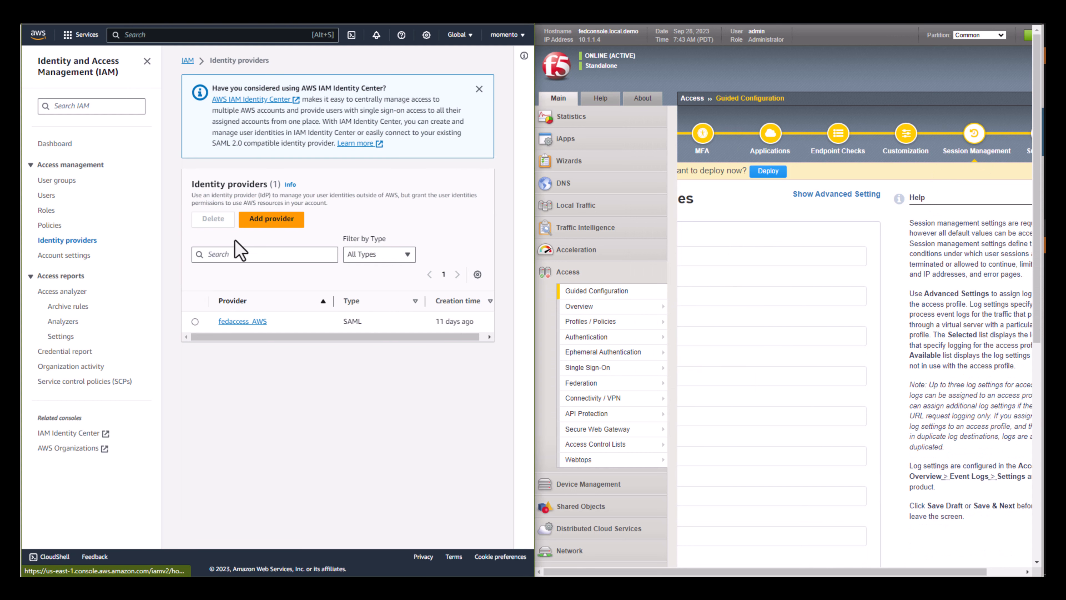
{"action": "left_click", "coordinate": [236, 321]}
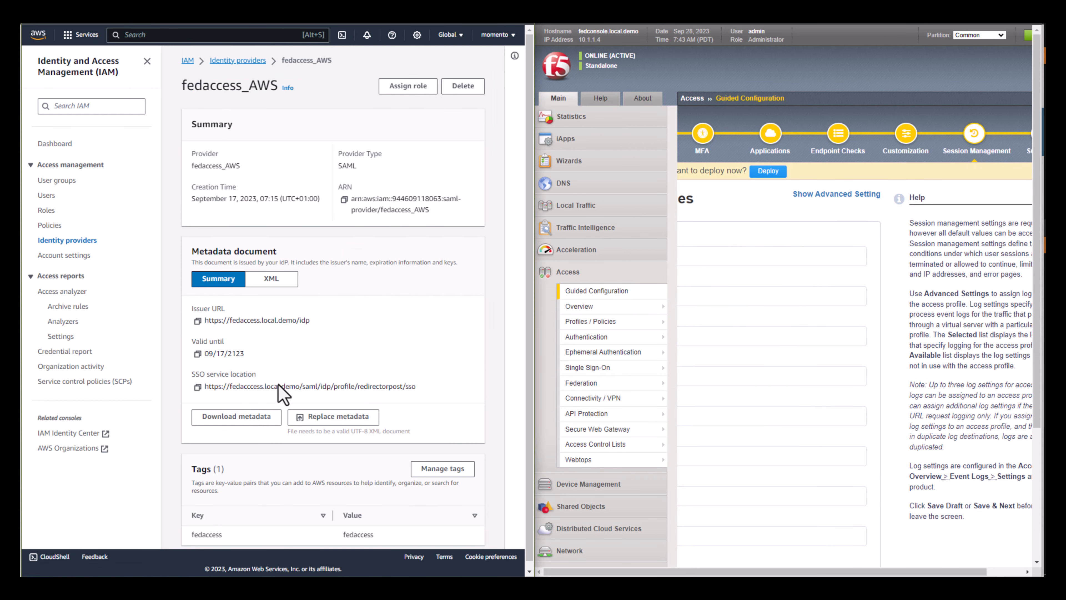
- Switch to F5, open the SAML local IdP services under Federation and select the AWS_Fed entry
{"action": "mouse_move", "coordinate": [584, 324]}
{"action": "mouse_move", "coordinate": [611, 384]}
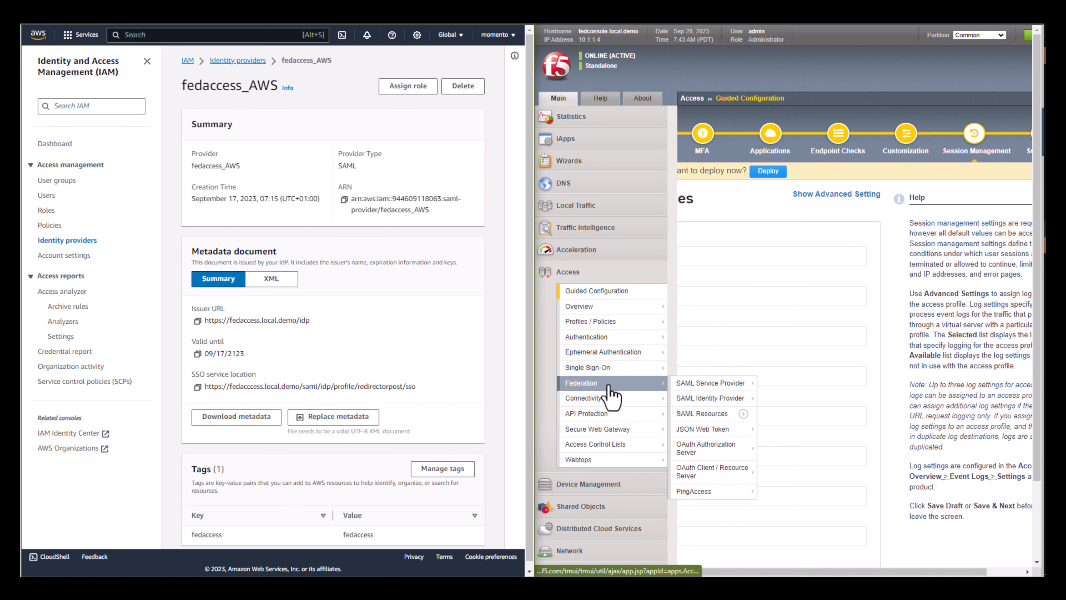
{"action": "mouse_move", "coordinate": [714, 398]}
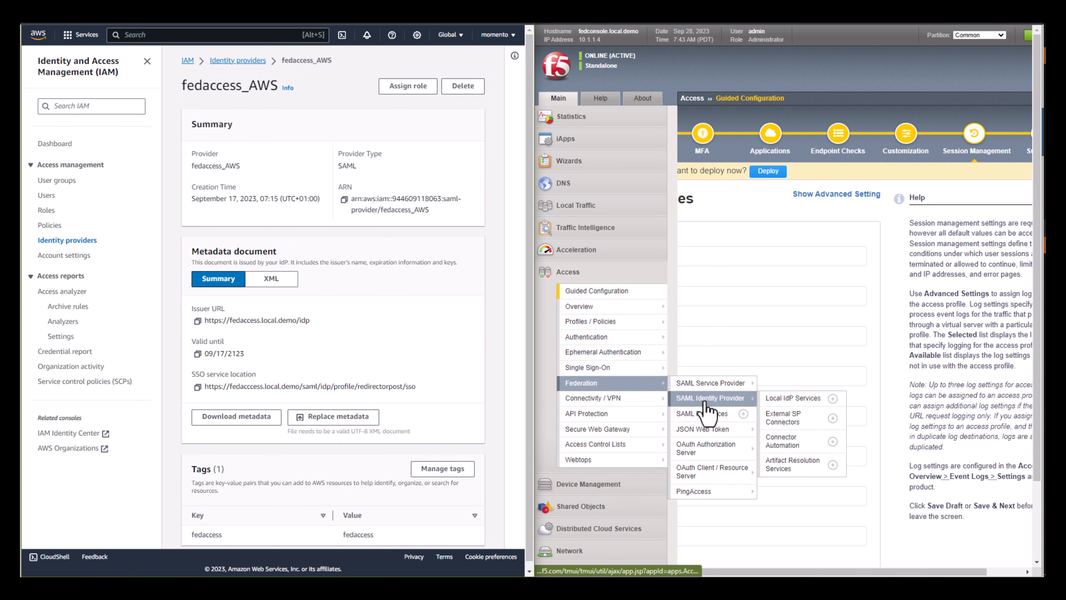
{"action": "left_click", "coordinate": [789, 399]}
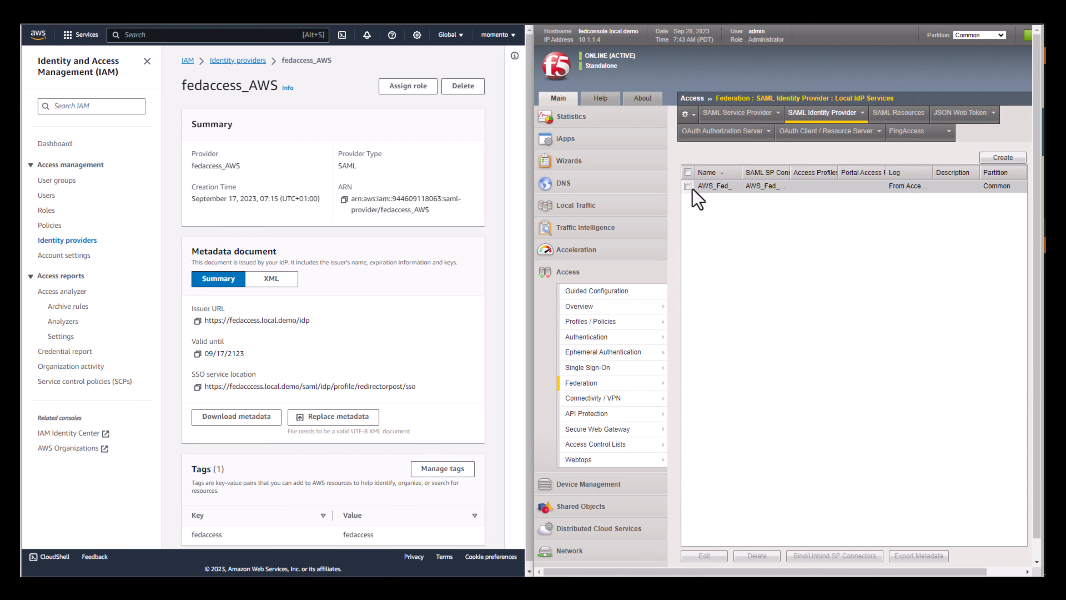
{"action": "left_click", "coordinate": [698, 189]}
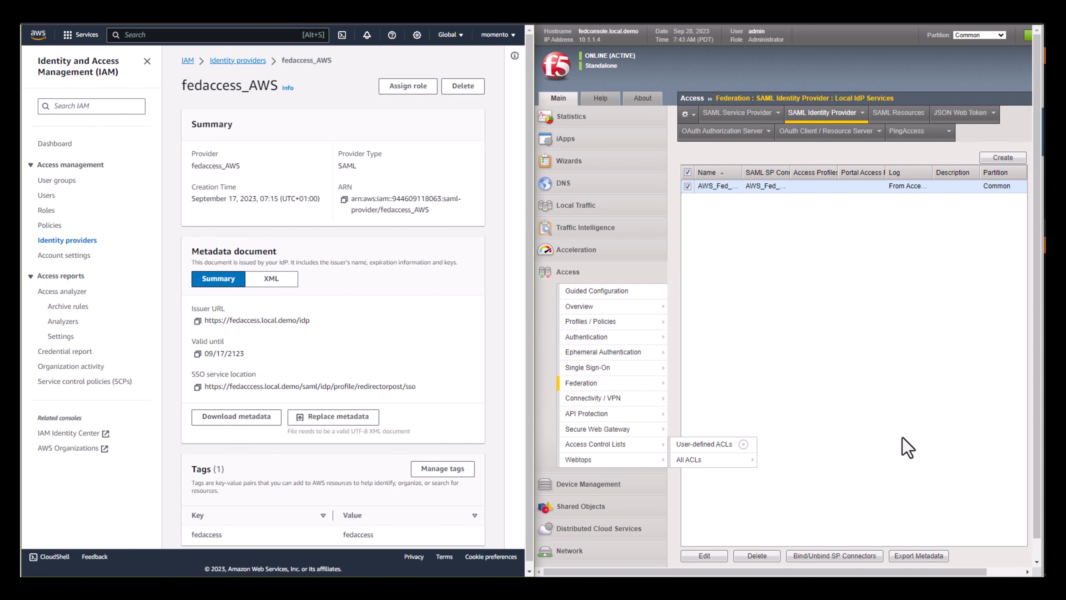
{"action": "scroll", "coordinate": [911, 526], "scroll_direction": "down", "scroll_amount": 1}
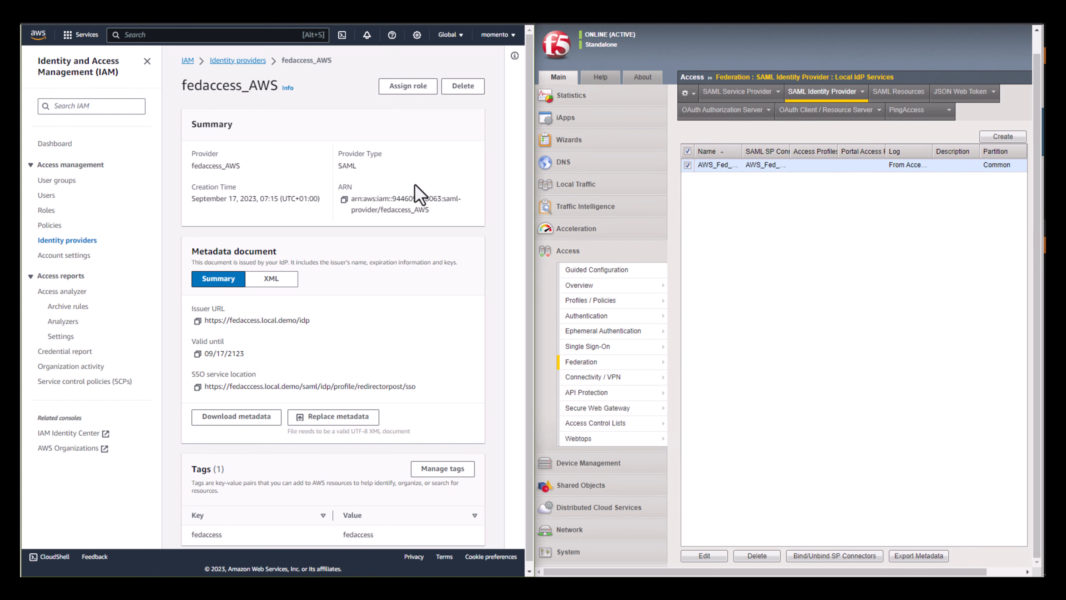
- Examine the fedaccess_AWS provider's summary, metadata document and tags in AWS IAM
{"action": "left_click_drag", "start_coordinate": [183, 100], "coordinate": [443, 476]}
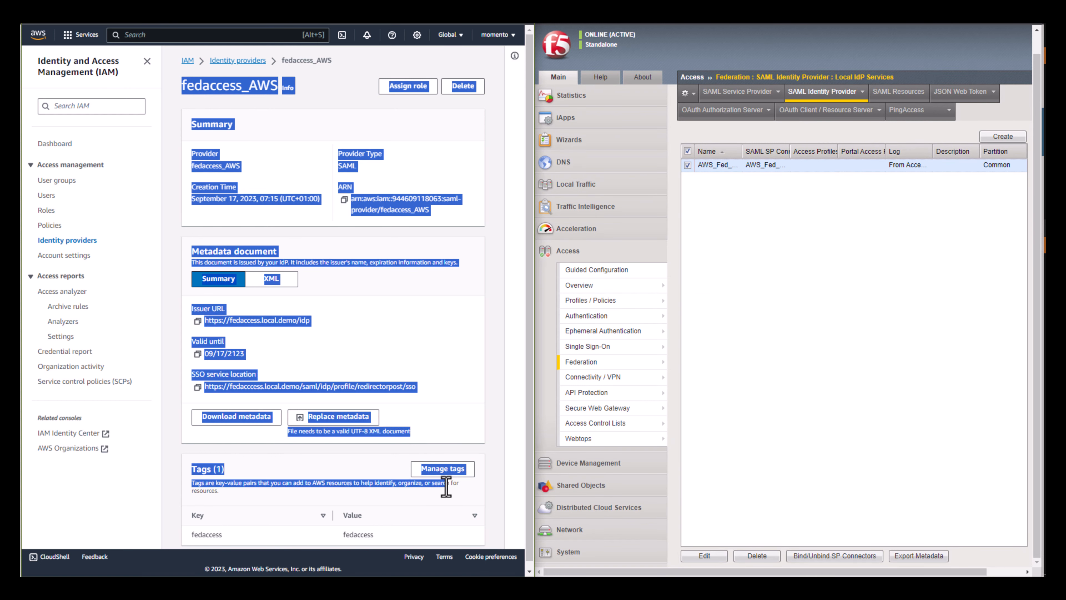
{"action": "left_click", "coordinate": [493, 369]}
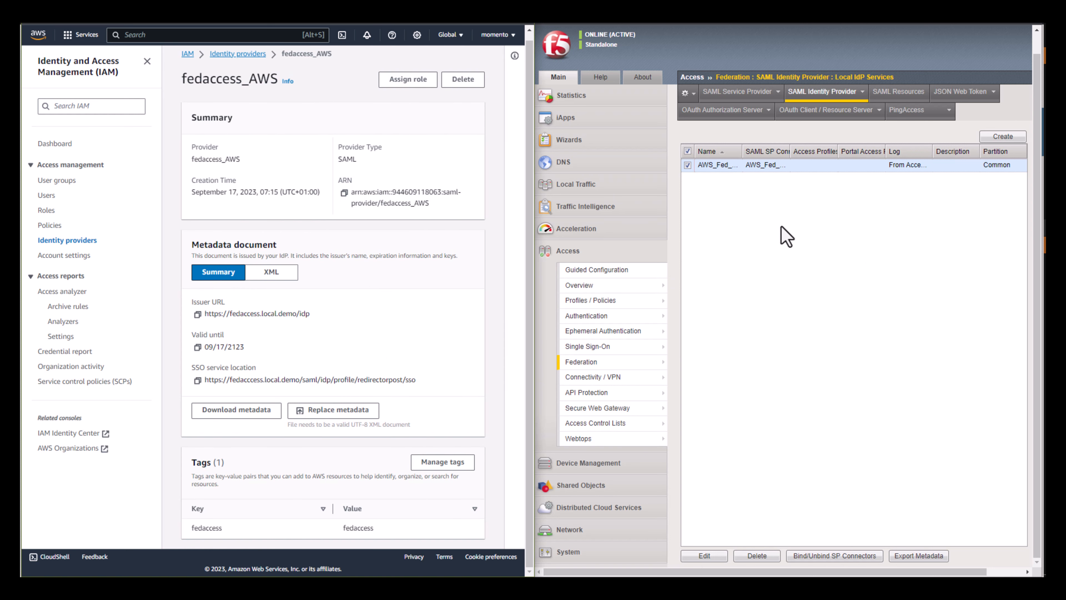
{"action": "mouse_move", "coordinate": [634, 289]}
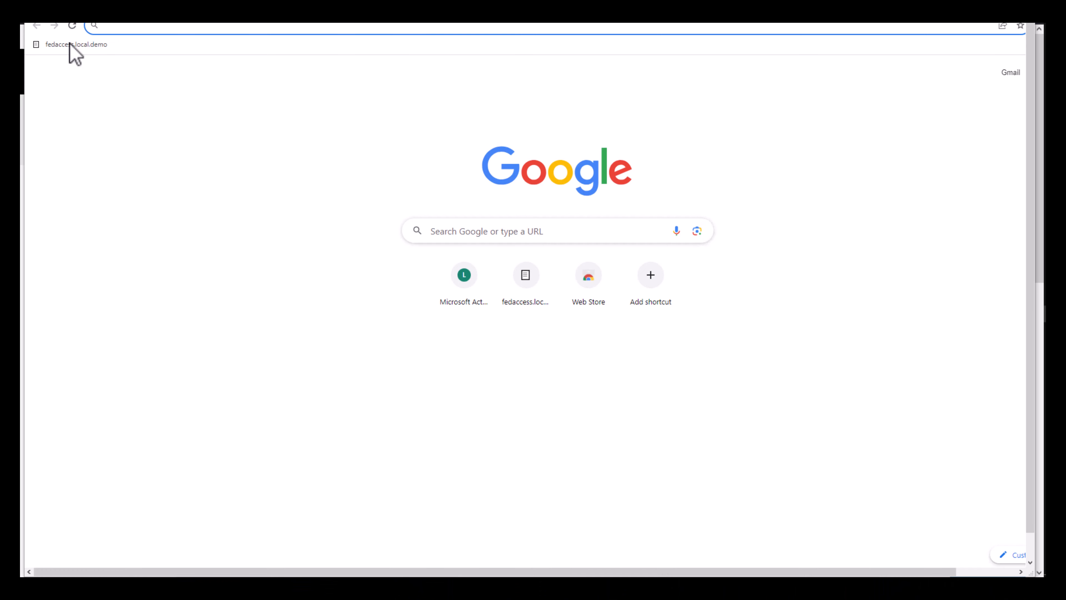
- Open fedaccess.local.demo in the browser, proceed past the certificate warning and launch the F5 Networks Endpoint Inspector
{"action": "left_click", "coordinate": [70, 44]}
{"action": "left_click", "coordinate": [409, 351]}
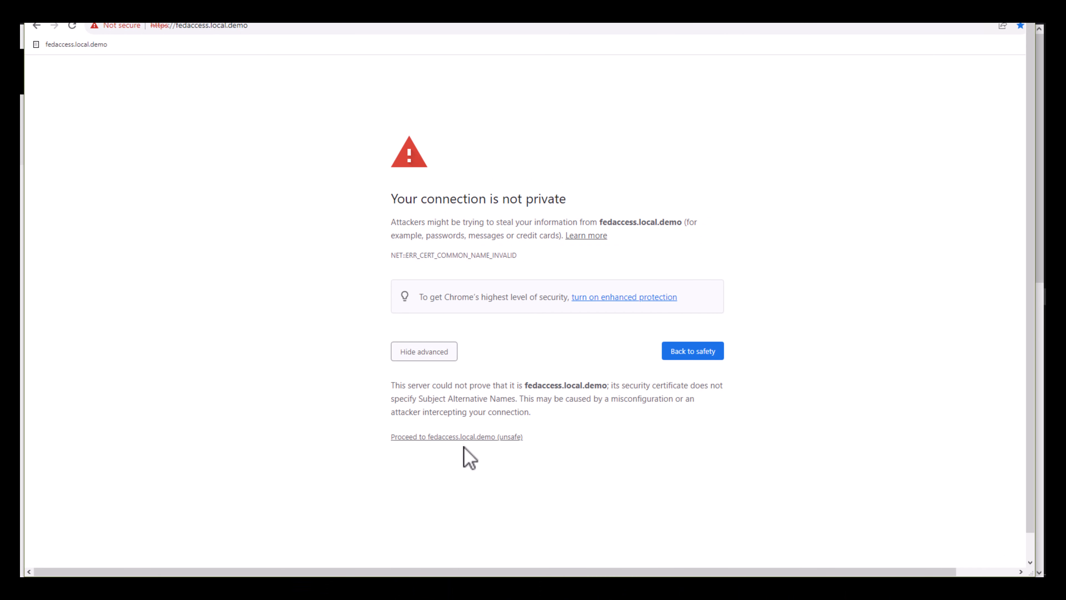
{"action": "left_click", "coordinate": [464, 436]}
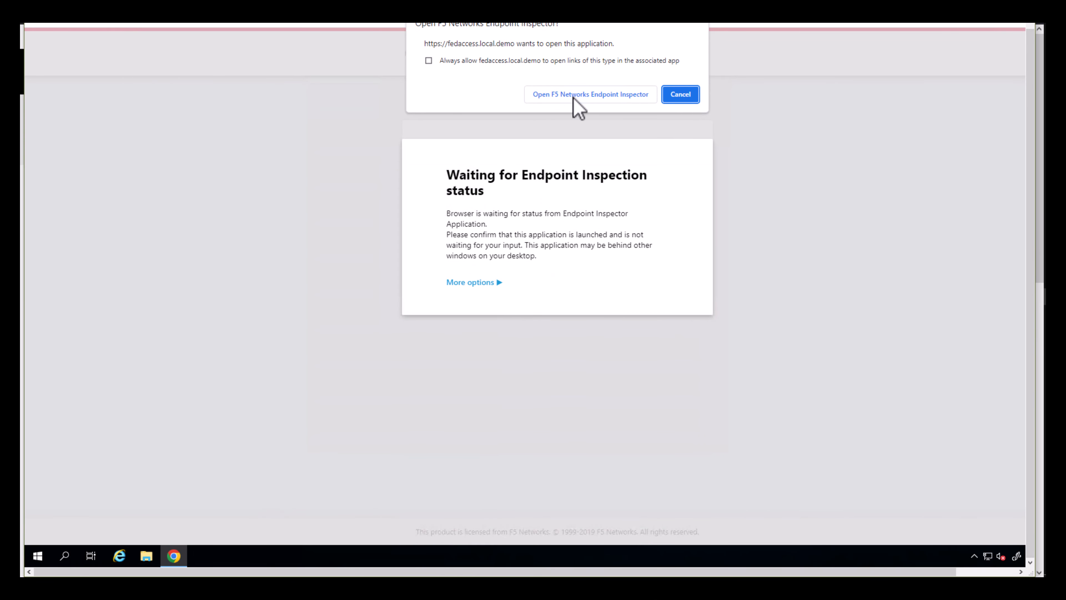
{"action": "left_click", "coordinate": [574, 95]}
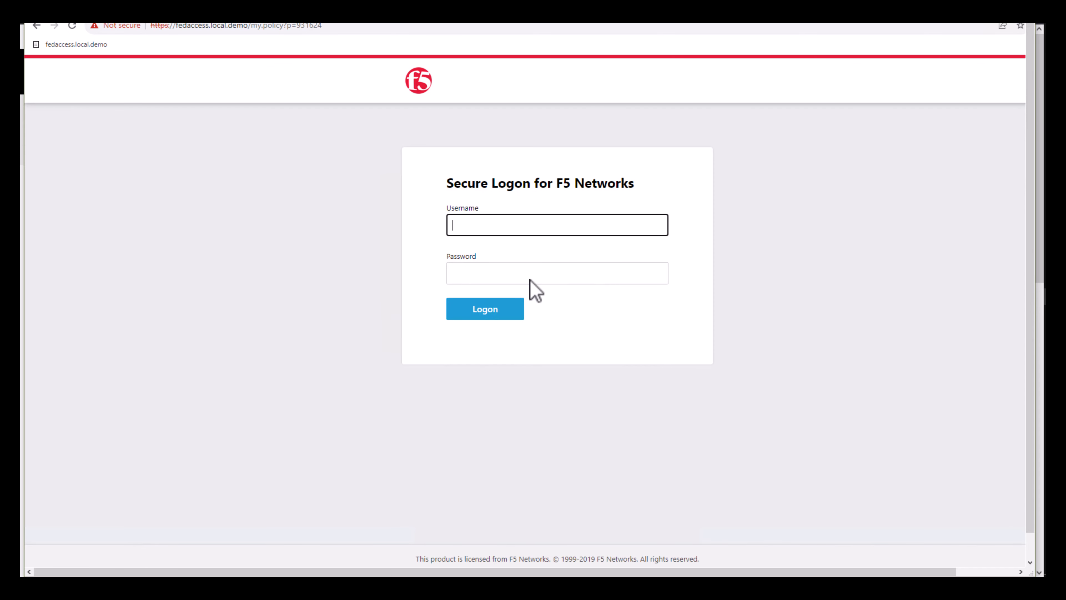
- Log on to F5 as user1 with the account password and open the AWS console through federated access
{"action": "key", "text": "Tab"}
{"action": "type", "text": "•"}
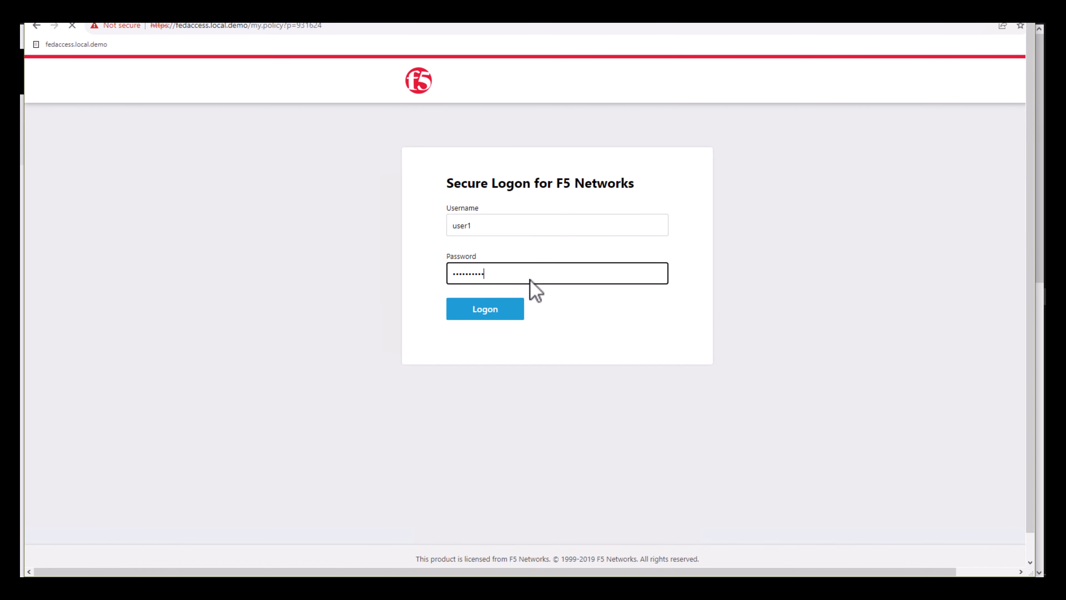
{"action": "left_click", "coordinate": [130, 195]}
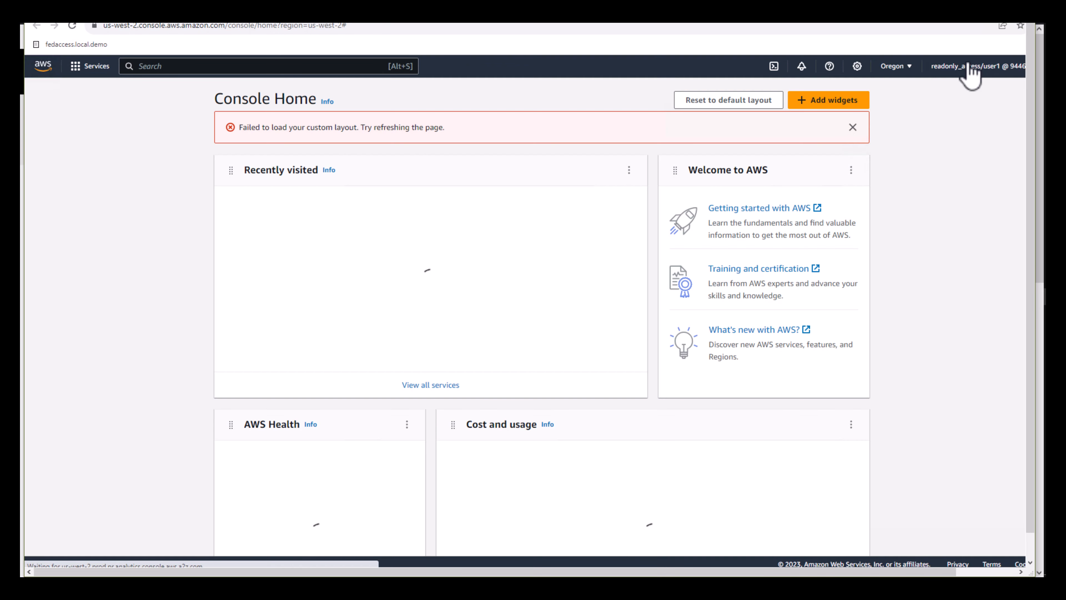
- Open the EC2 dashboard in the Oregon region and check the federated user details of the account
{"action": "left_click", "coordinate": [402, 314]}
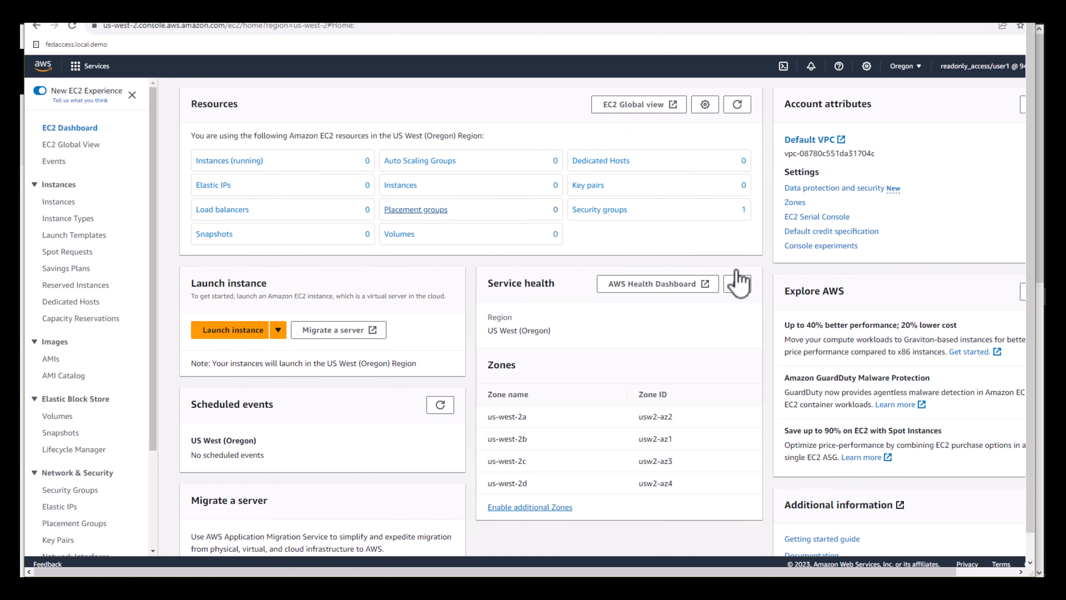
{"action": "scroll", "coordinate": [967, 83], "scroll_direction": "down", "scroll_amount": 3}
{"action": "left_click", "coordinate": [961, 69]}
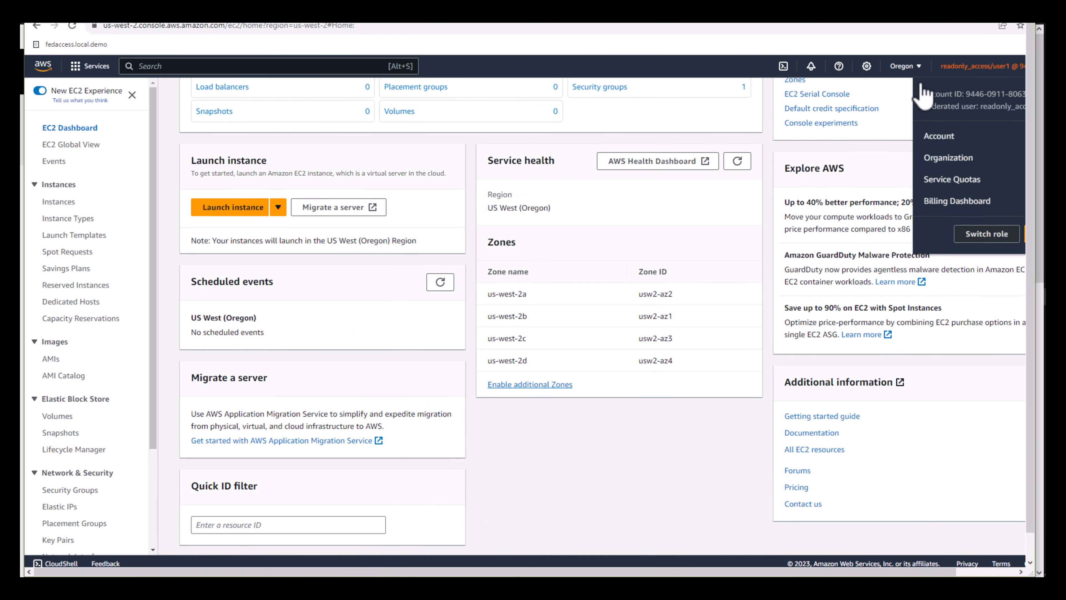
- Name a new EC2 instance and try to launch it with the Amazon Linux 2023 AMI, type t2.micro and 8 GiB gp3 storage
{"action": "scroll", "coordinate": [318, 321], "scroll_direction": "up", "scroll_amount": 3}
{"action": "left_click", "coordinate": [234, 330]}
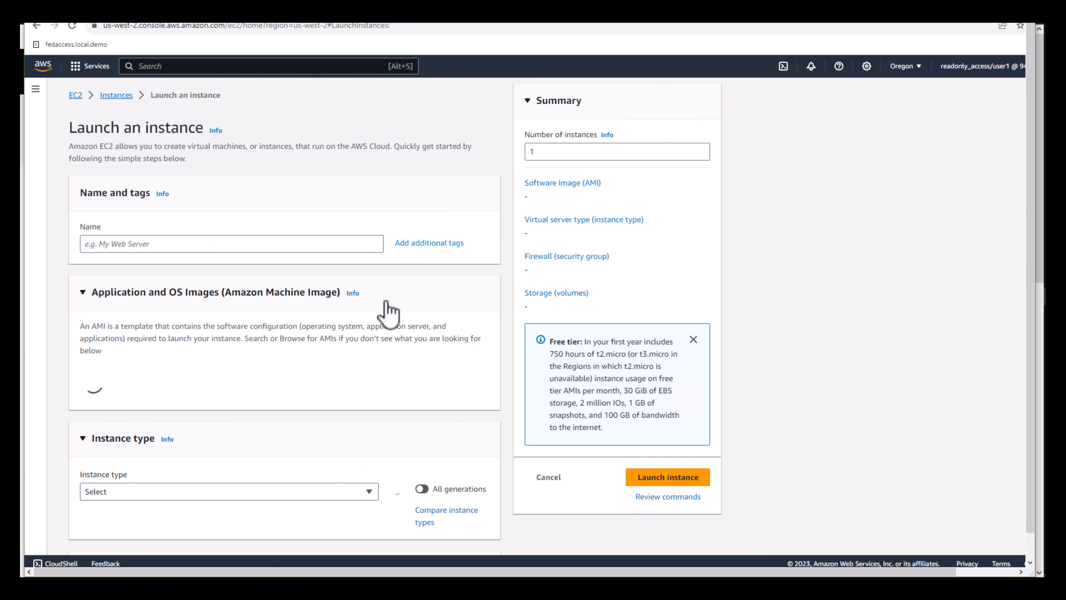
{"action": "left_click", "coordinate": [252, 245]}
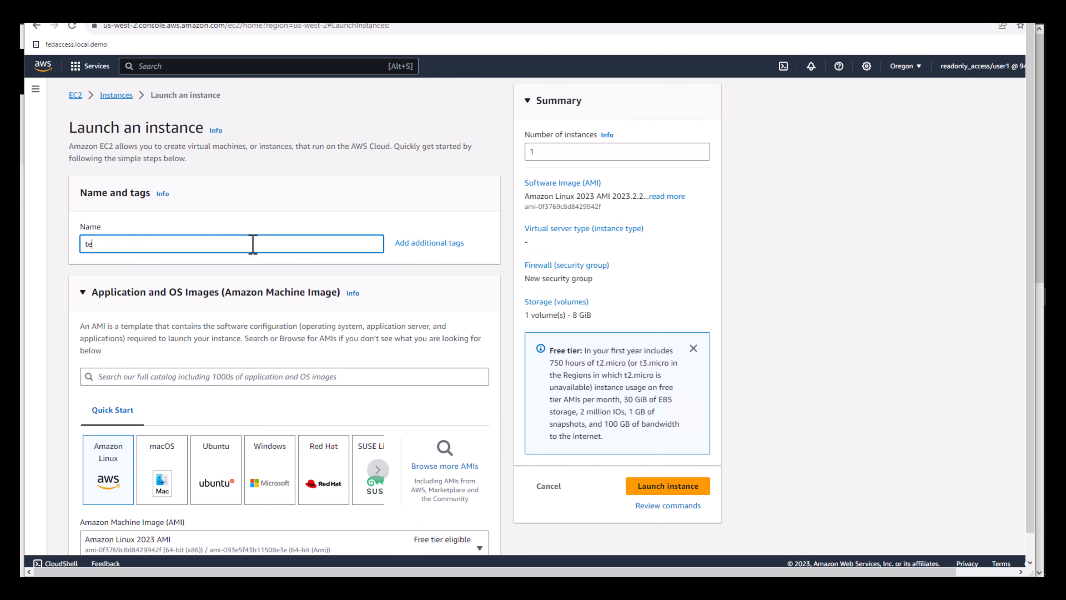
{"action": "scroll", "coordinate": [331, 360], "scroll_direction": "down", "scroll_amount": 15}
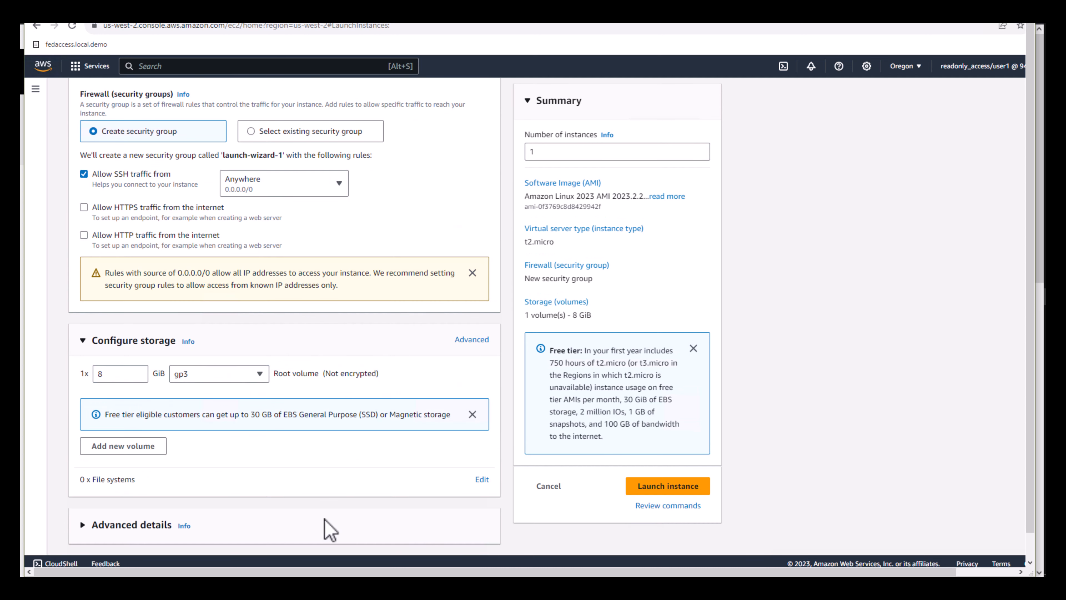
{"action": "left_click", "coordinate": [635, 487]}
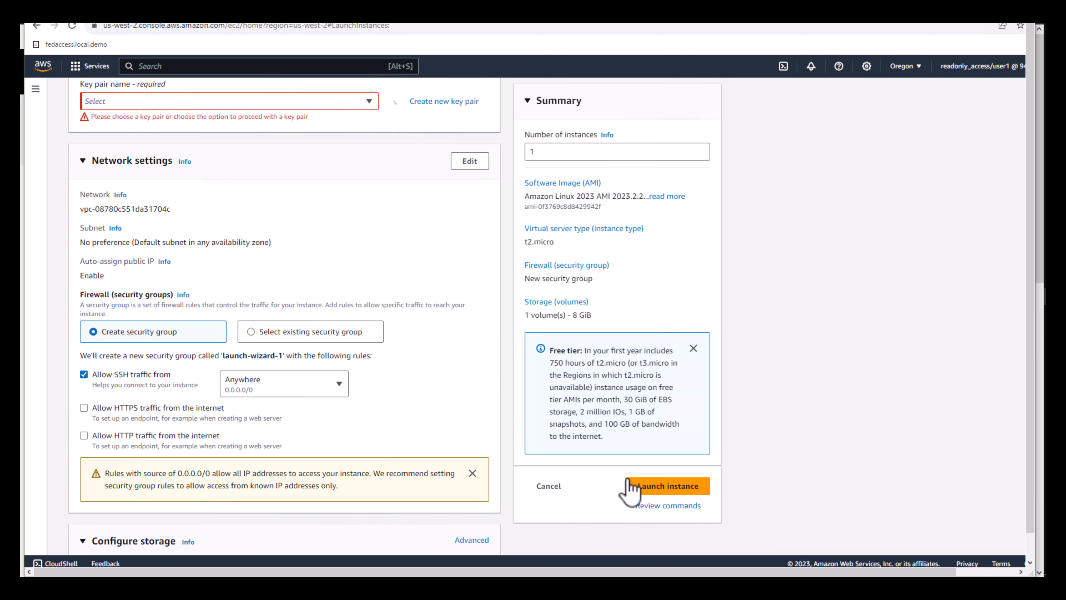
{"action": "left_click", "coordinate": [696, 520]}
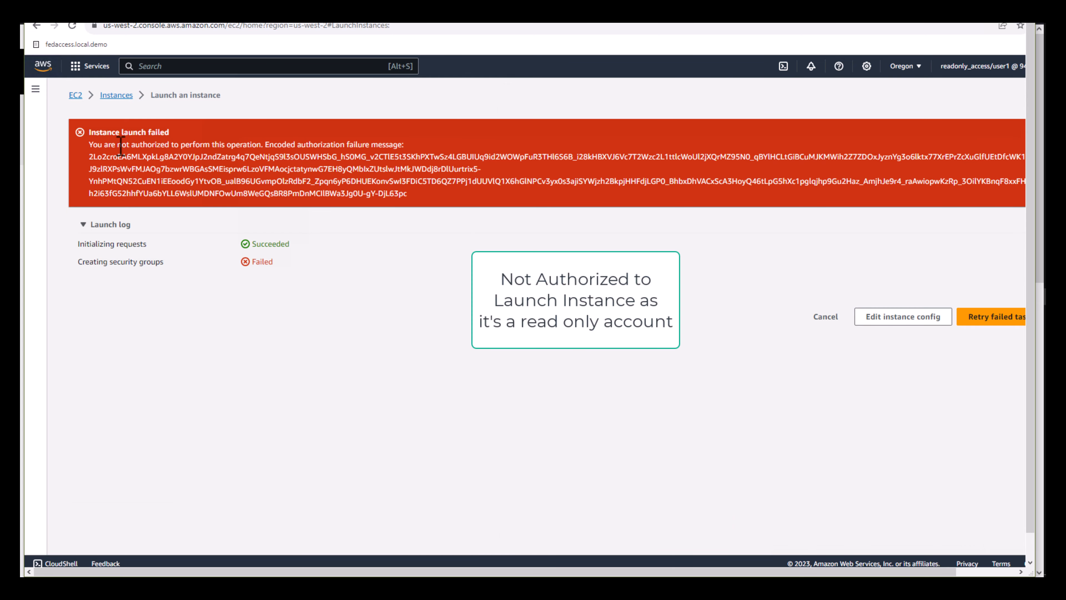
- Examine the authorization message of the instance launch and the federated role shown in the account details
{"action": "triple_click", "coordinate": [93, 147]}
{"action": "left_click", "coordinate": [93, 145]}
{"action": "left_click_drag", "start_coordinate": [91, 145], "coordinate": [257, 148]}
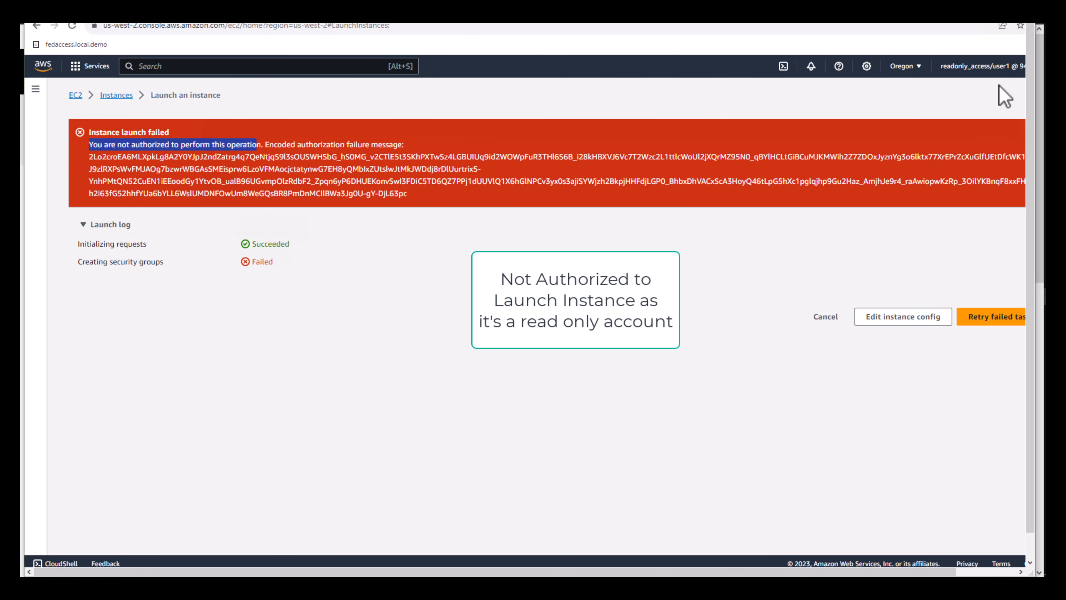
{"action": "left_click", "coordinate": [978, 67]}
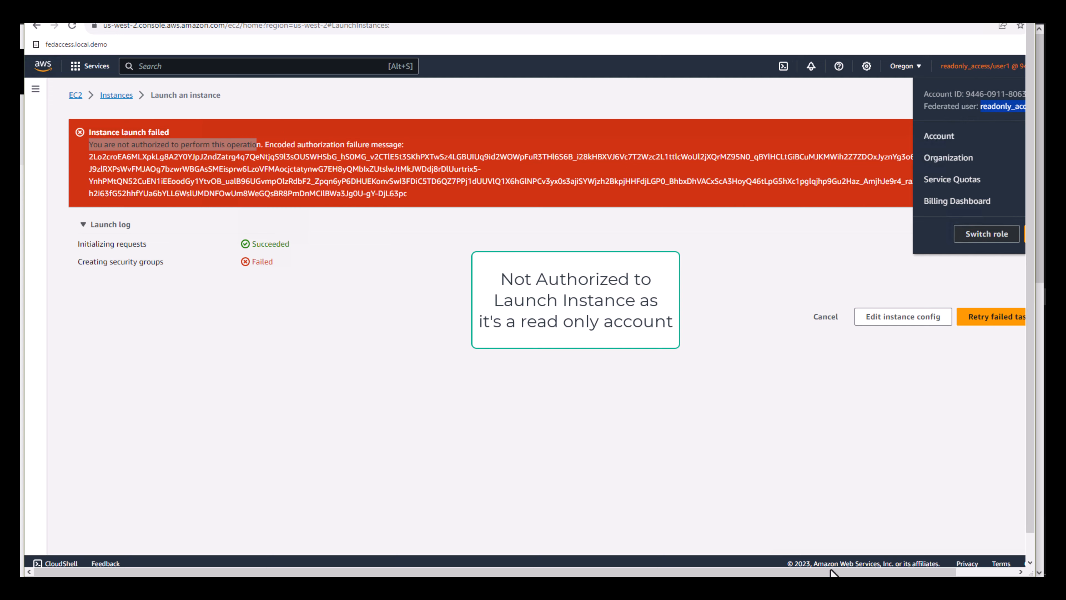